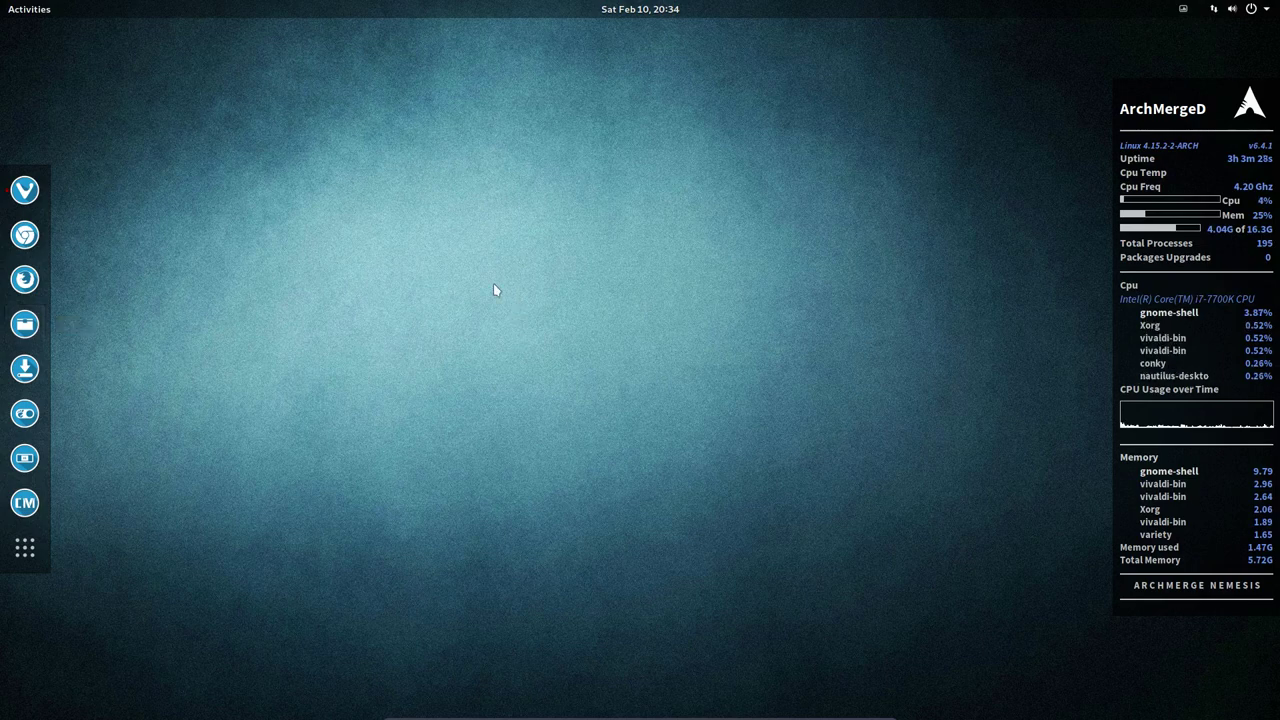
Step: Open a terminal window, move it to the middle of the screen, then close it
{"action": "key", "text": "ctrl+alt+t"}
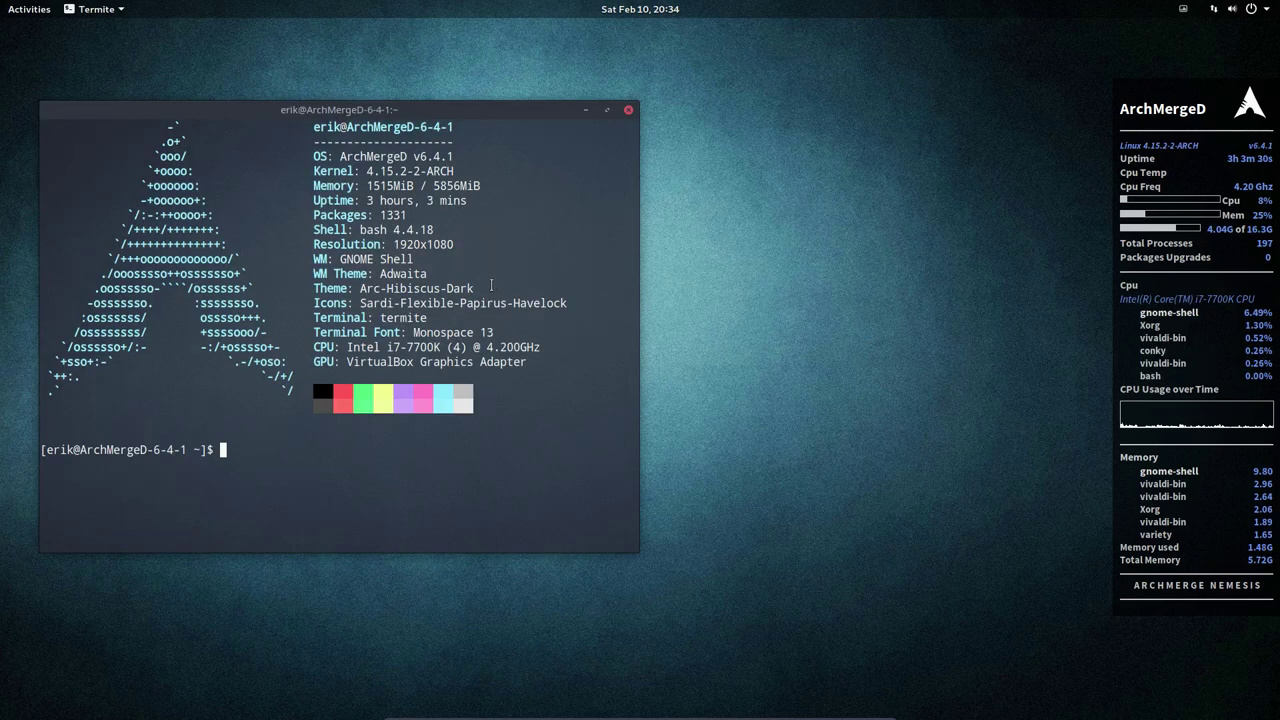
{"action": "left_click_drag", "start_coordinate": [466, 106], "coordinate": [769, 97]}
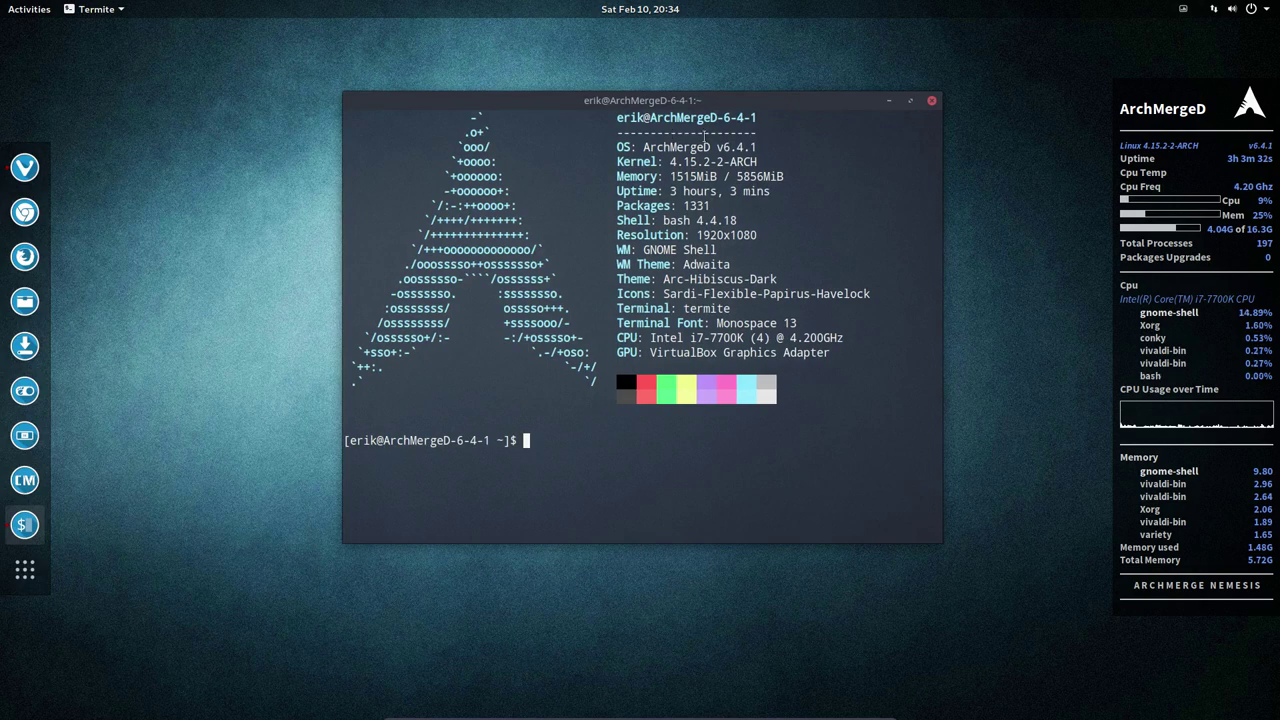
{"action": "left_click", "coordinate": [931, 101]}
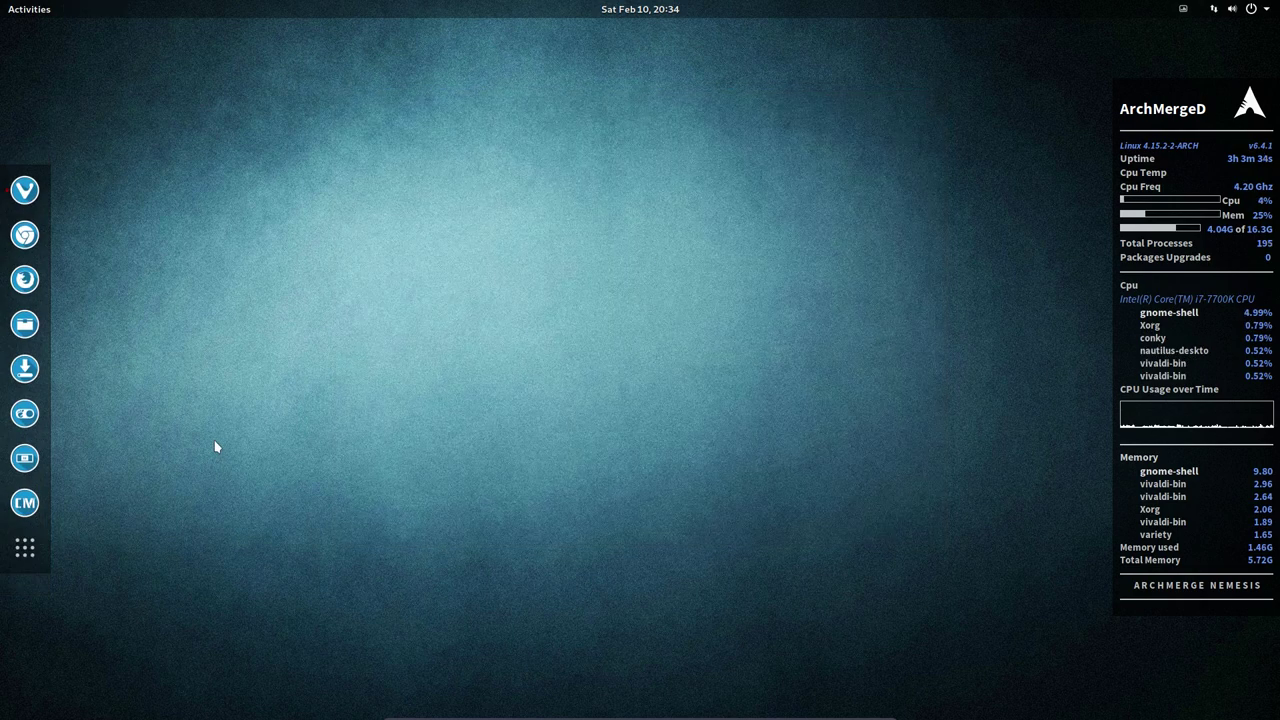
Step: Launch GNOME Tweaks on its Extensions page, check the Variety tray menu, and move the window up-left
{"action": "left_click", "coordinate": [25, 414]}
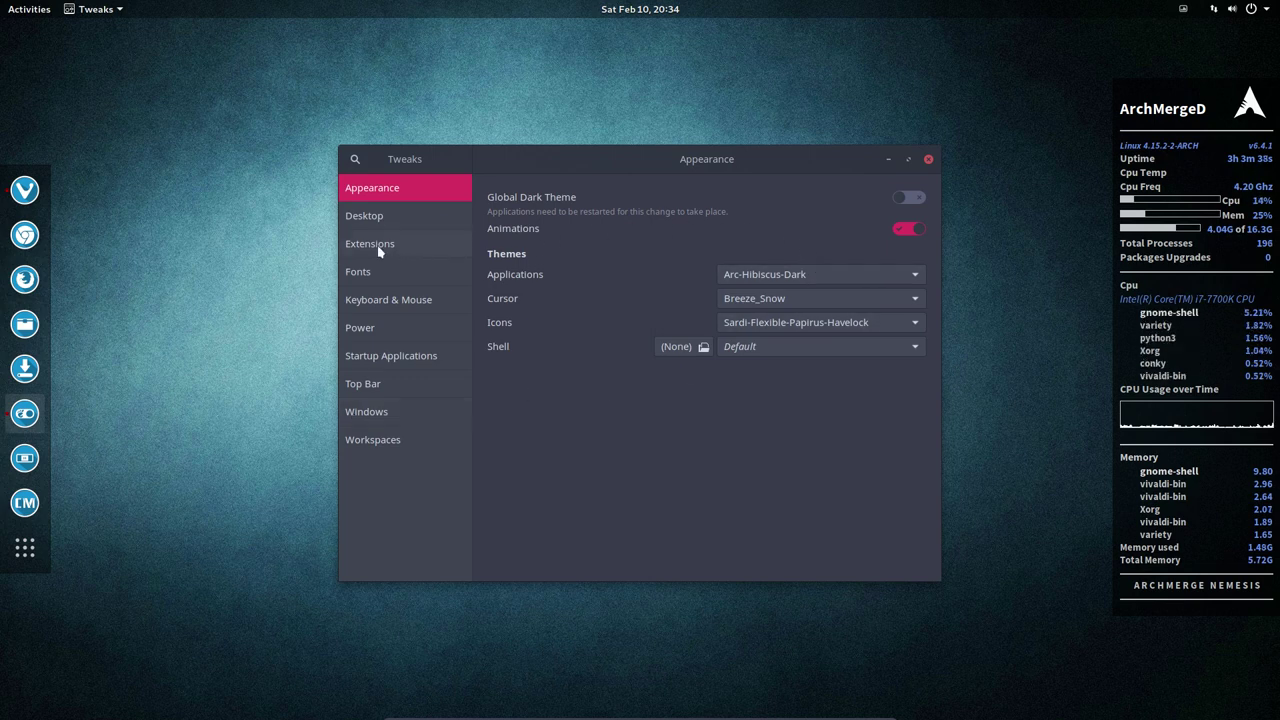
{"action": "left_click", "coordinate": [376, 250]}
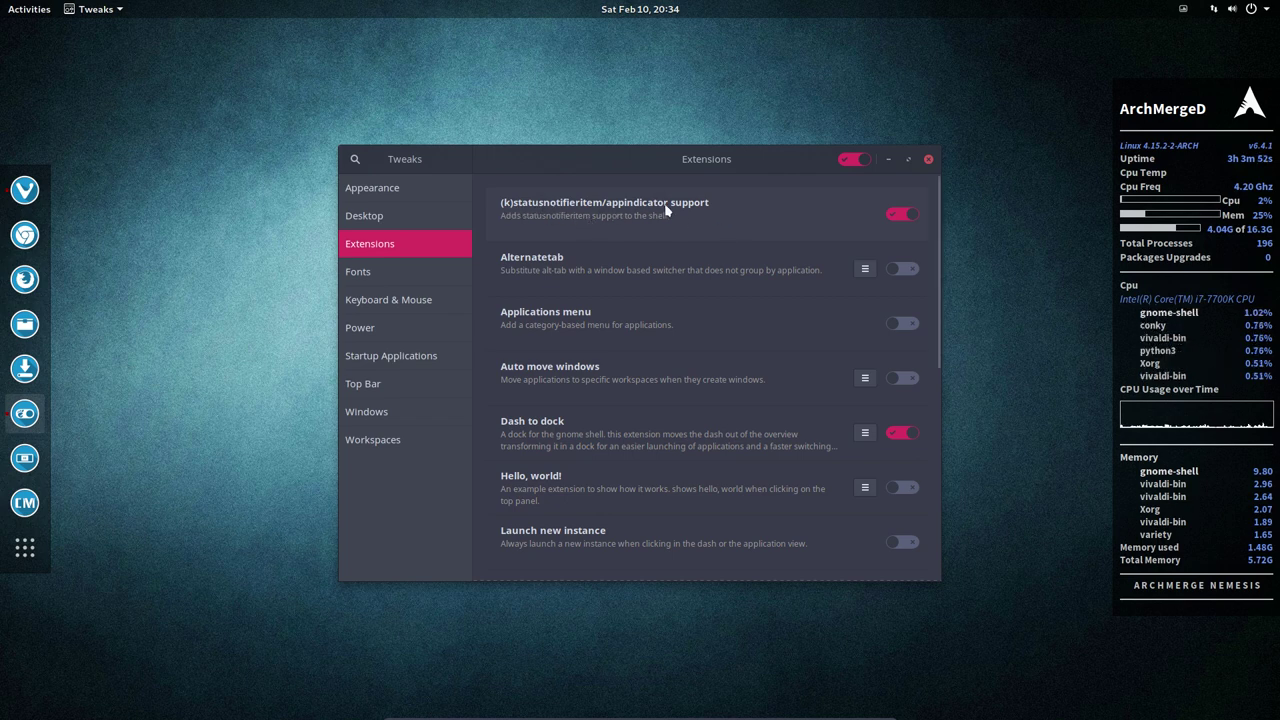
{"action": "left_click", "coordinate": [1184, 10]}
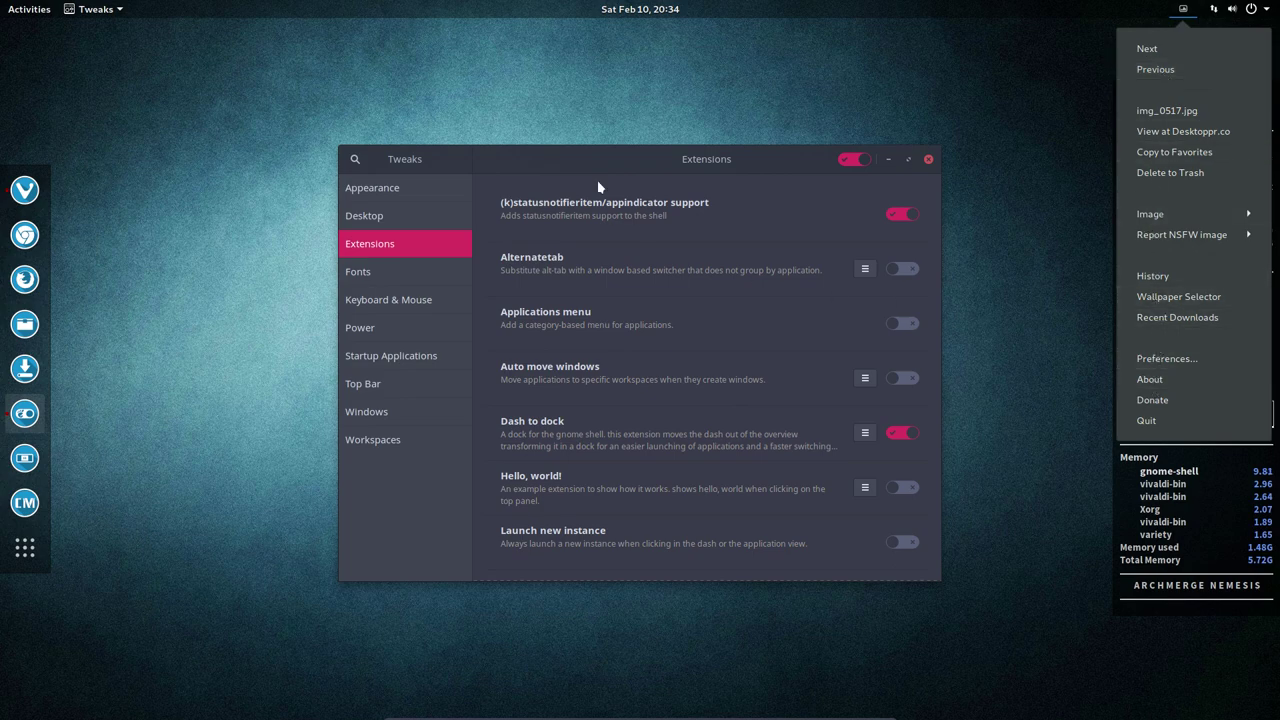
{"action": "left_click", "coordinate": [617, 160]}
{"action": "left_click_drag", "start_coordinate": [638, 154], "coordinate": [499, 94]}
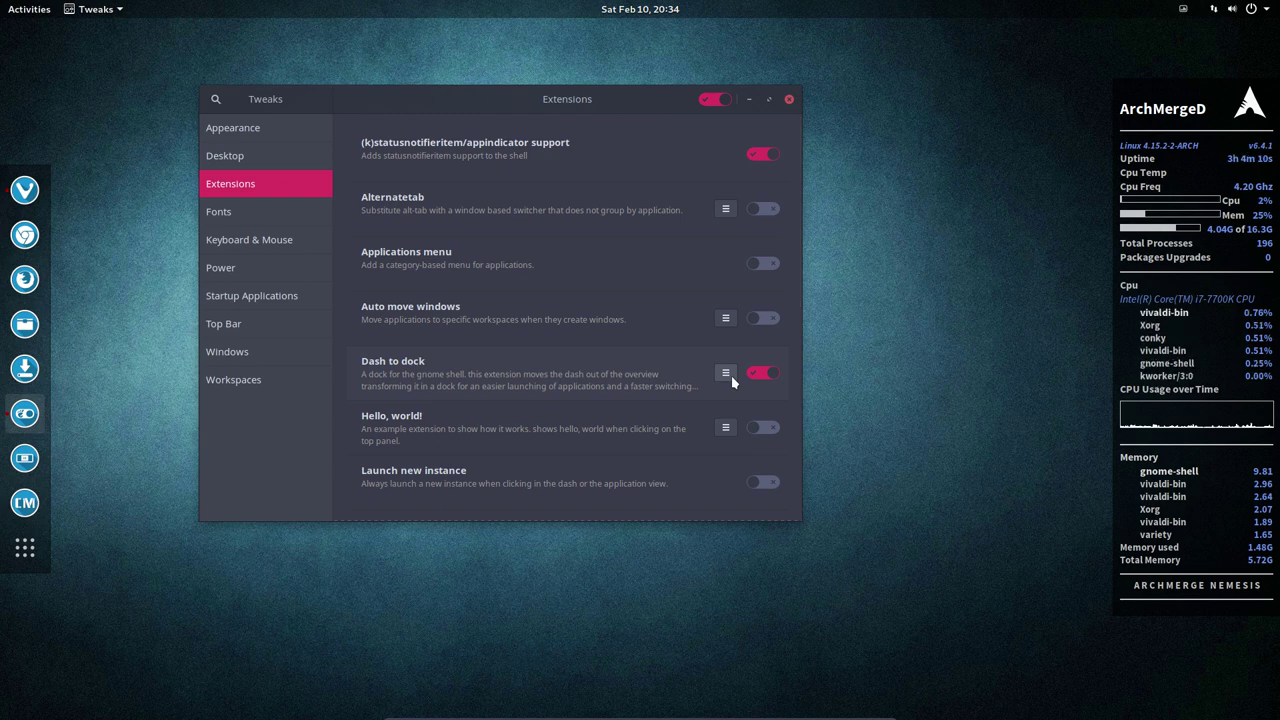
{"action": "left_click", "coordinate": [758, 373]}
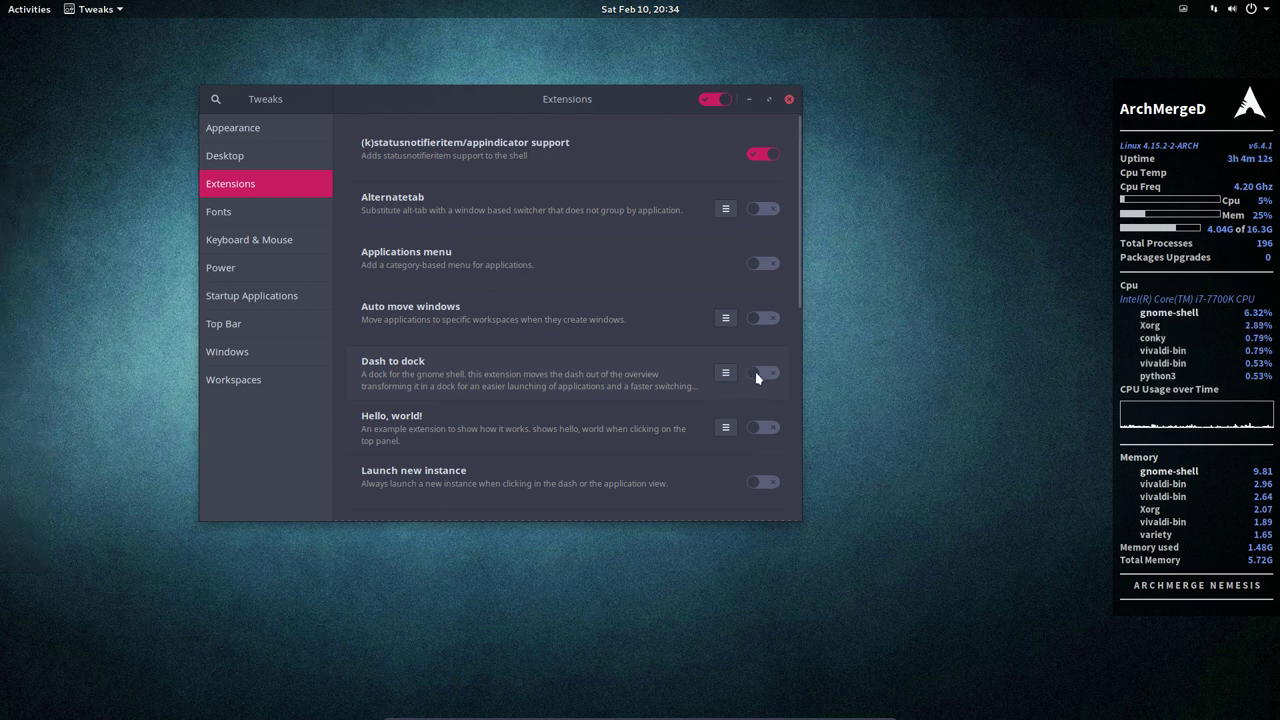
{"action": "left_click", "coordinate": [18, 12]}
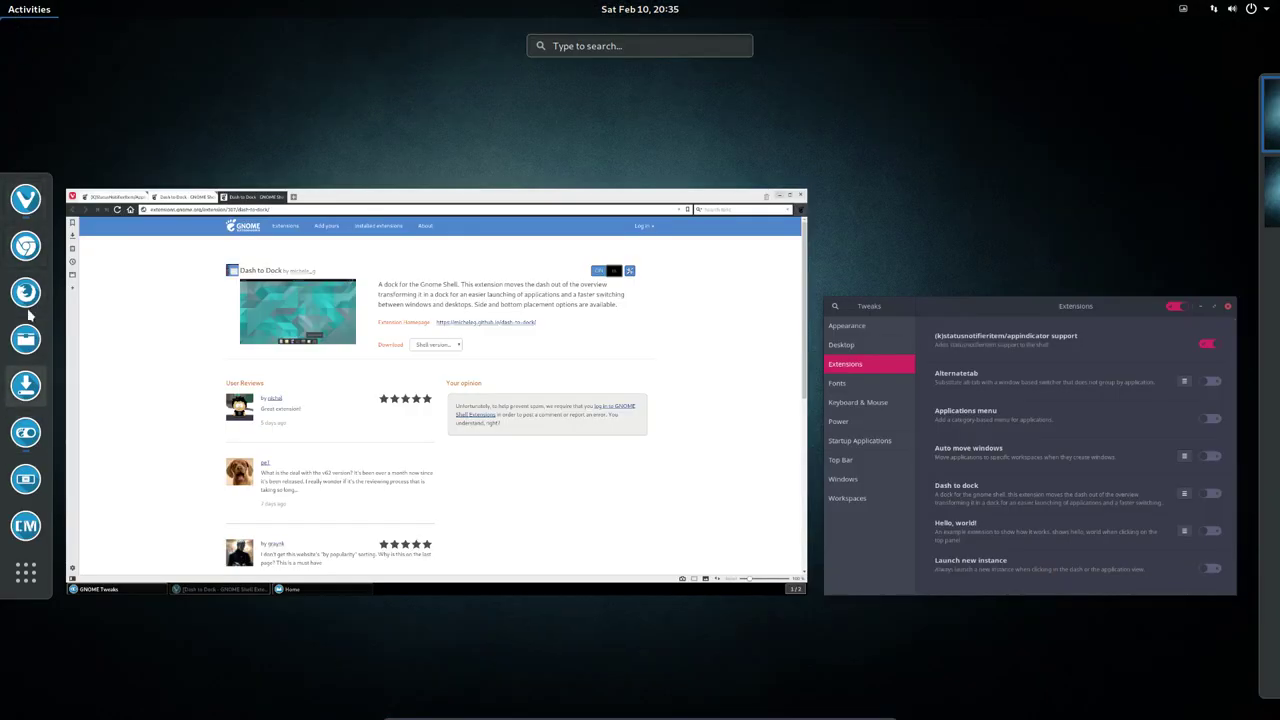
{"action": "left_click", "coordinate": [18, 12]}
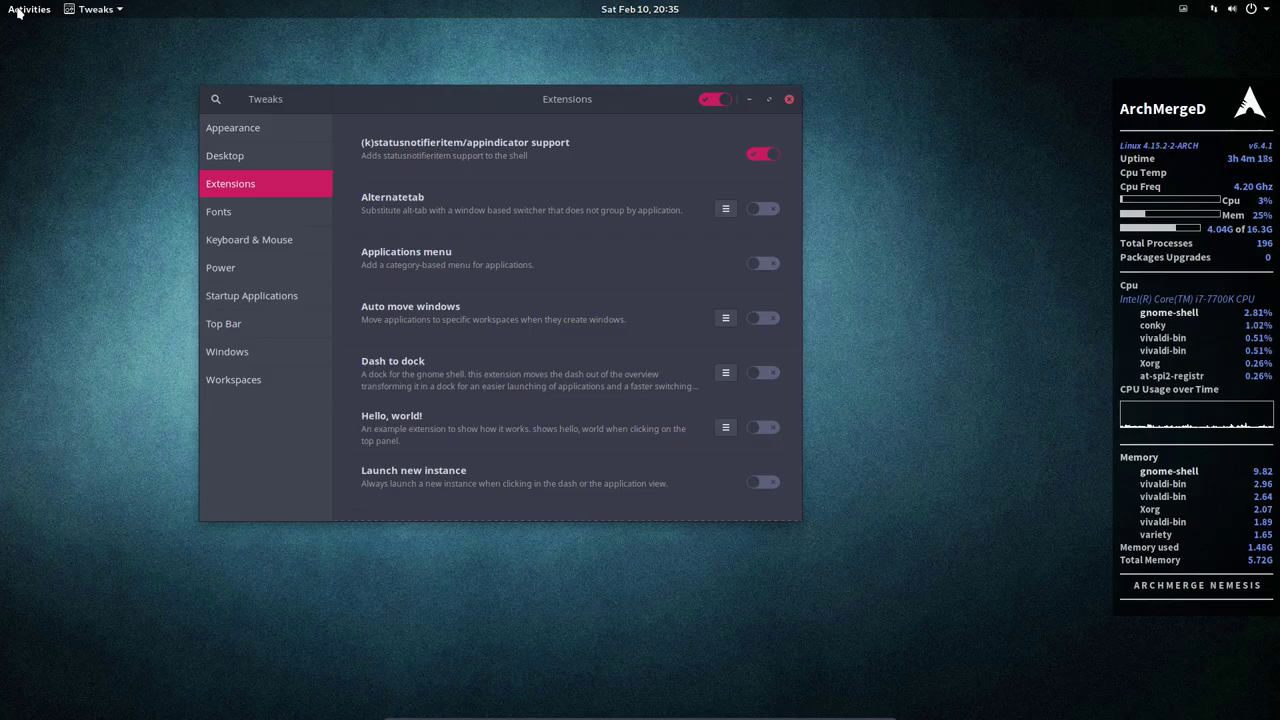
{"action": "left_click", "coordinate": [18, 12]}
{"action": "left_click", "coordinate": [18, 12]}
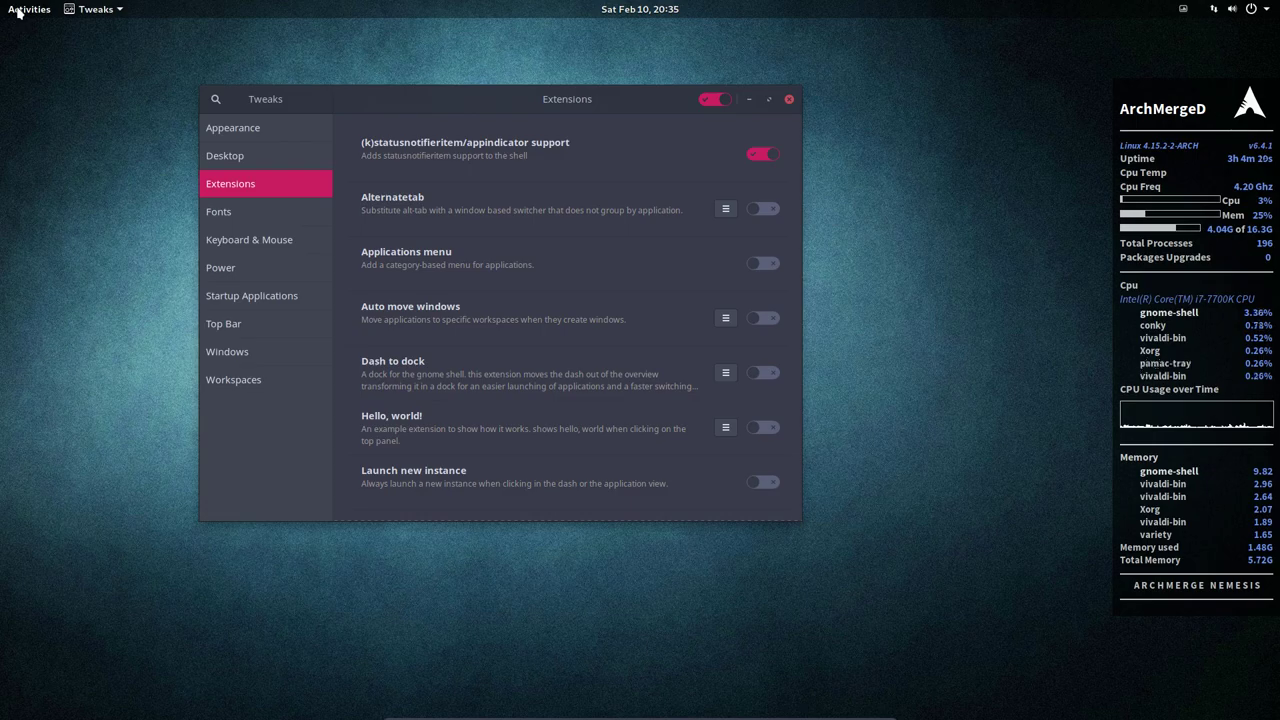
{"action": "left_click", "coordinate": [18, 12]}
{"action": "left_click", "coordinate": [18, 12]}
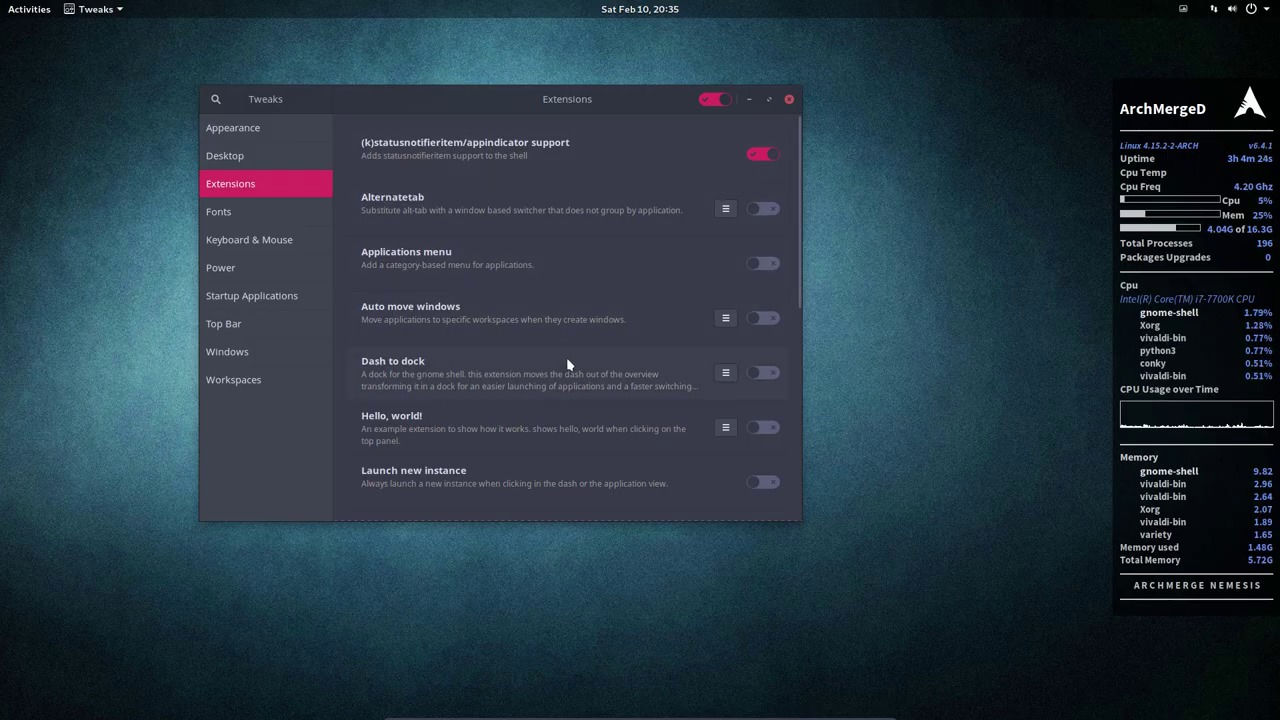
{"action": "left_click", "coordinate": [762, 372]}
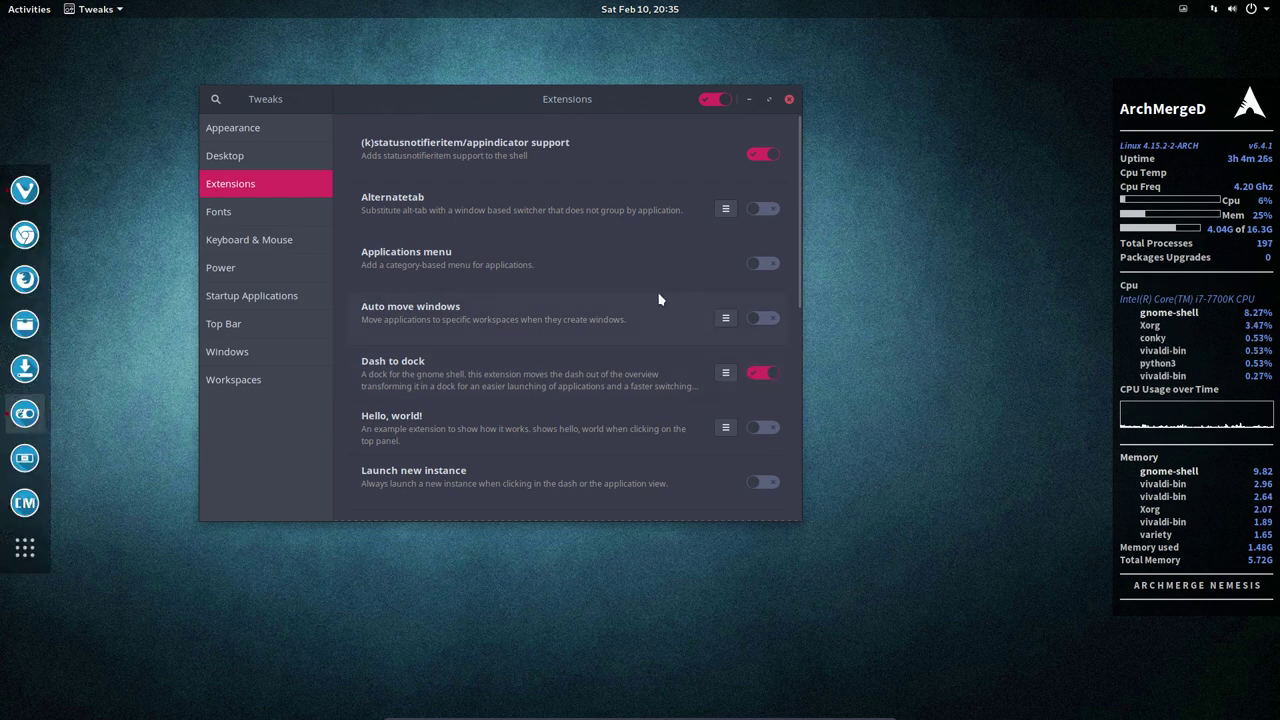
{"action": "left_click_drag", "start_coordinate": [573, 112], "coordinate": [627, 113]}
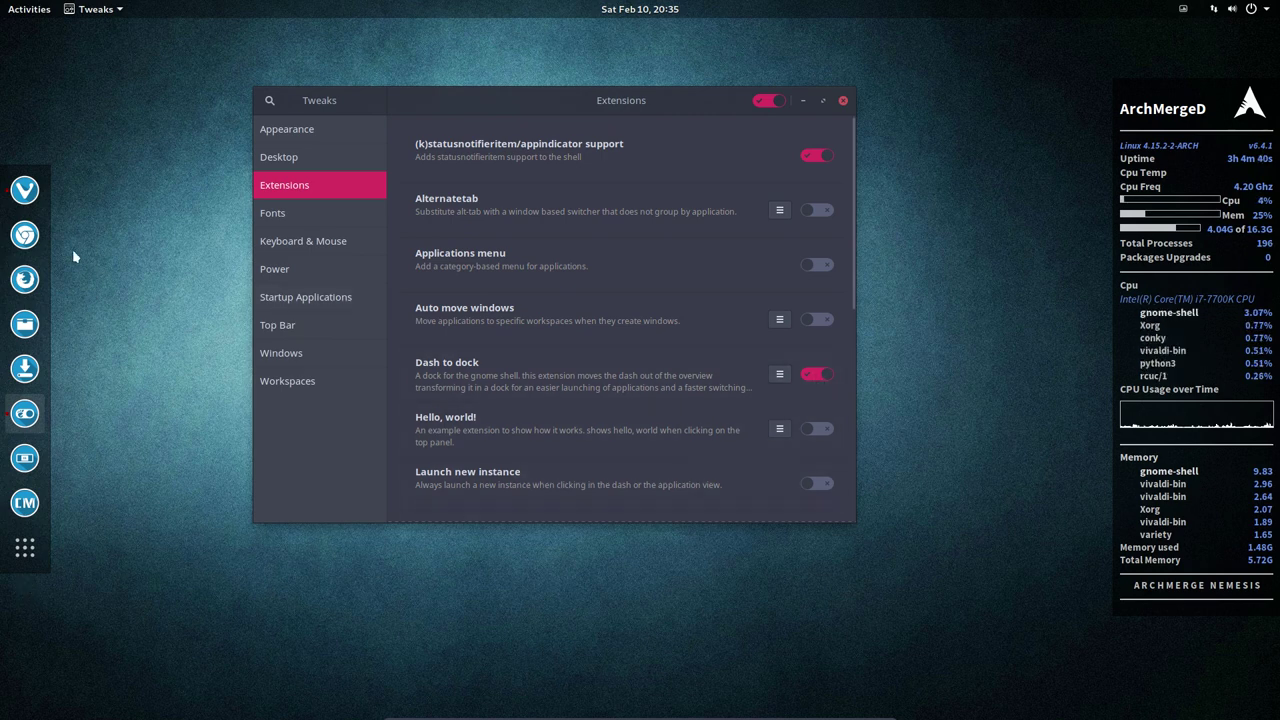
{"action": "left_click_drag", "start_coordinate": [443, 90], "coordinate": [255, 128]}
{"action": "left_click_drag", "start_coordinate": [354, 121], "coordinate": [417, 77]}
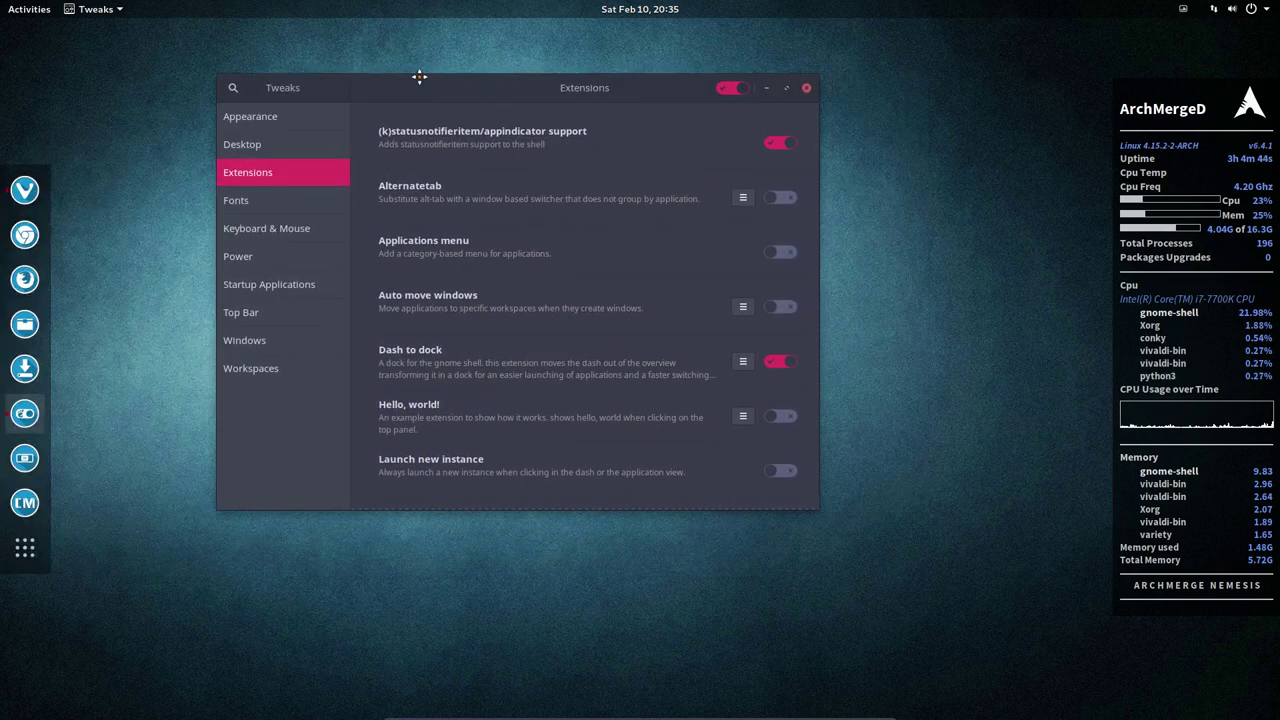
{"action": "scroll", "coordinate": [585, 400], "scroll_direction": "down", "scroll_amount": 10}
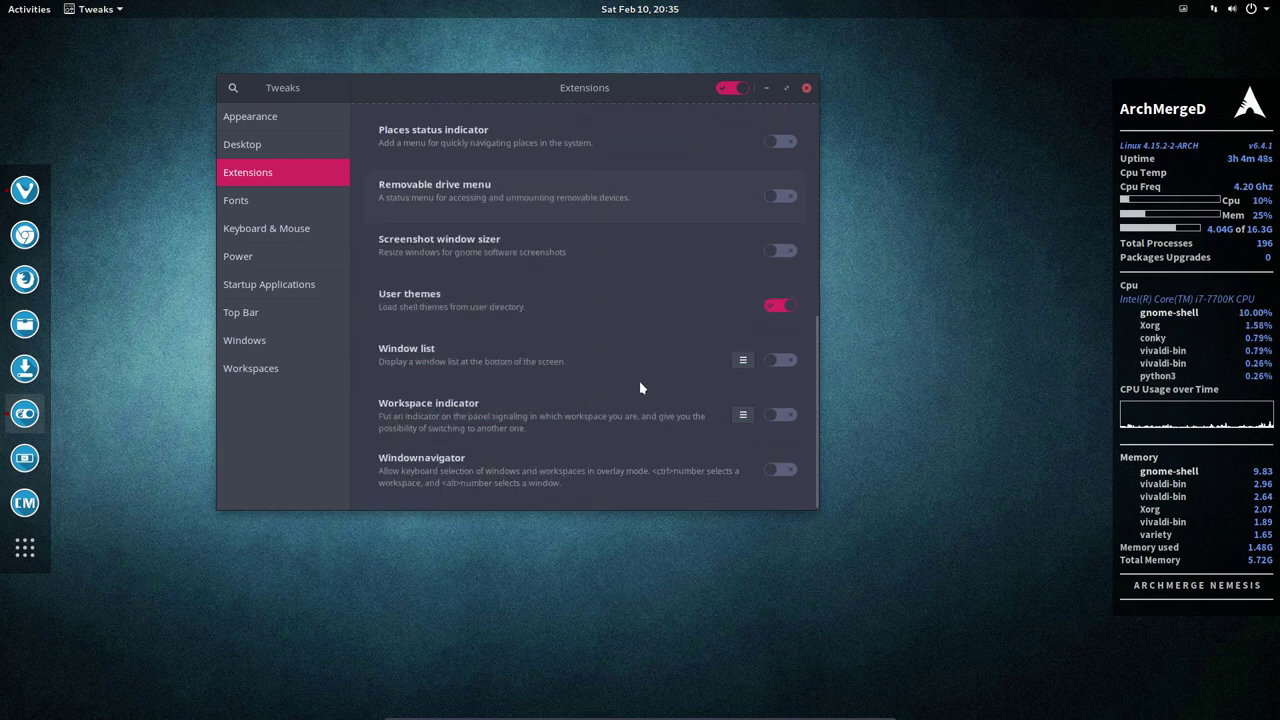
{"action": "left_click", "coordinate": [764, 309]}
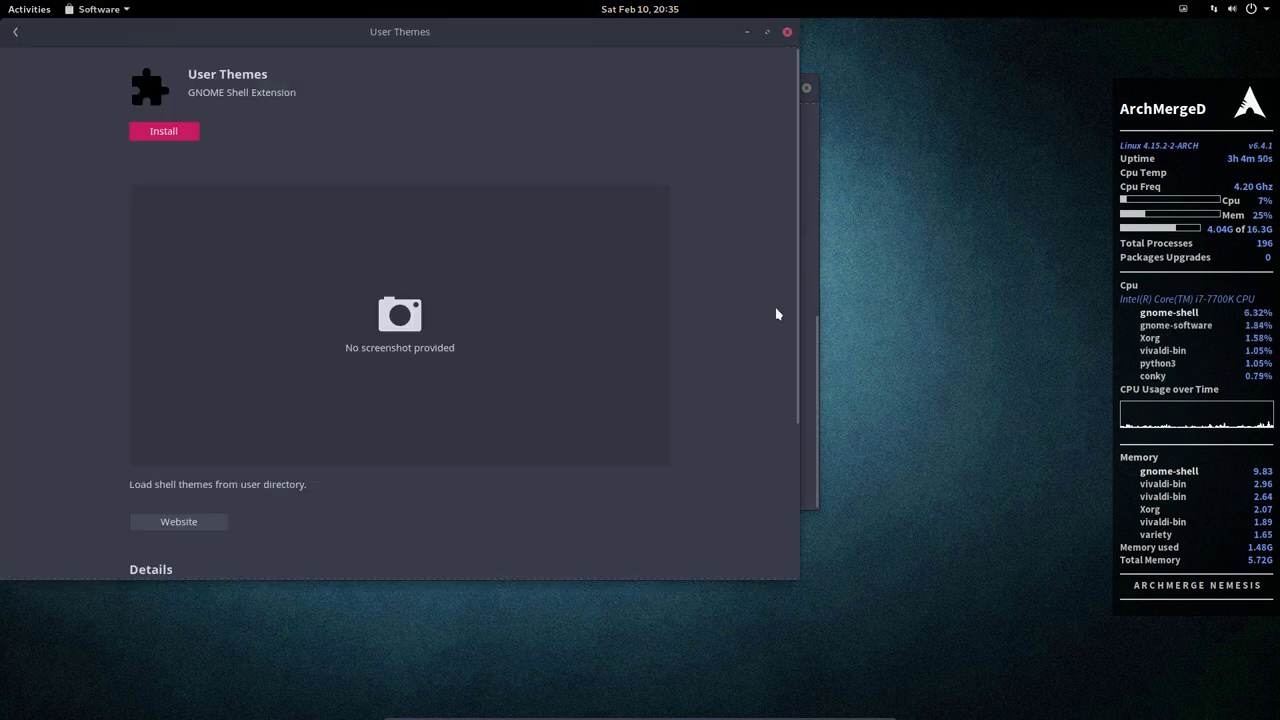
{"action": "left_click", "coordinate": [17, 31]}
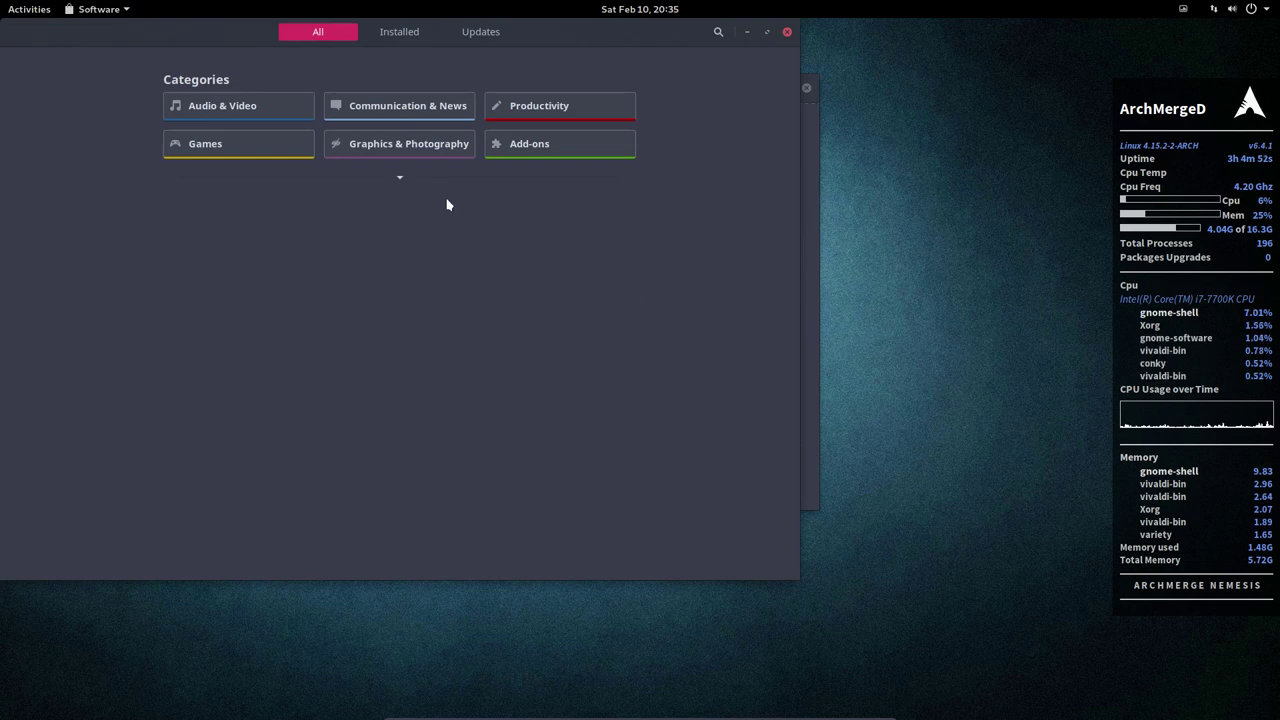
{"action": "left_click", "coordinate": [787, 32]}
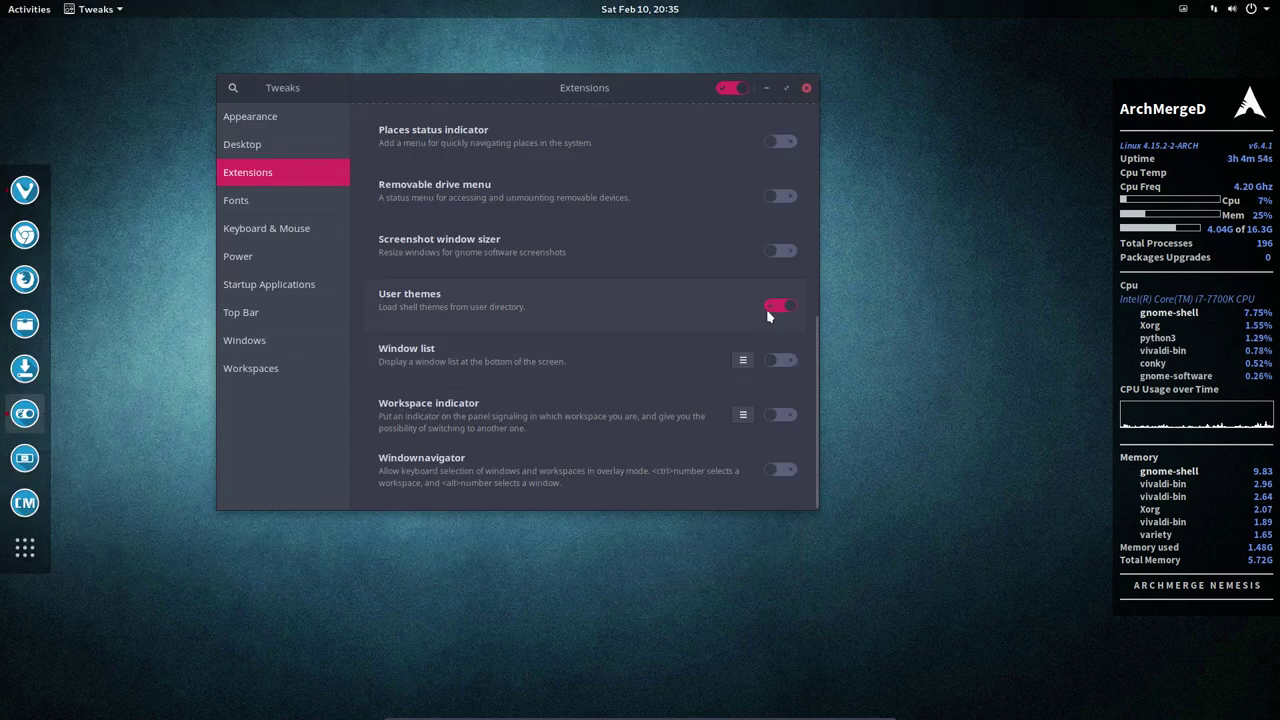
{"action": "scroll", "coordinate": [668, 361], "scroll_direction": "up", "scroll_amount": 10}
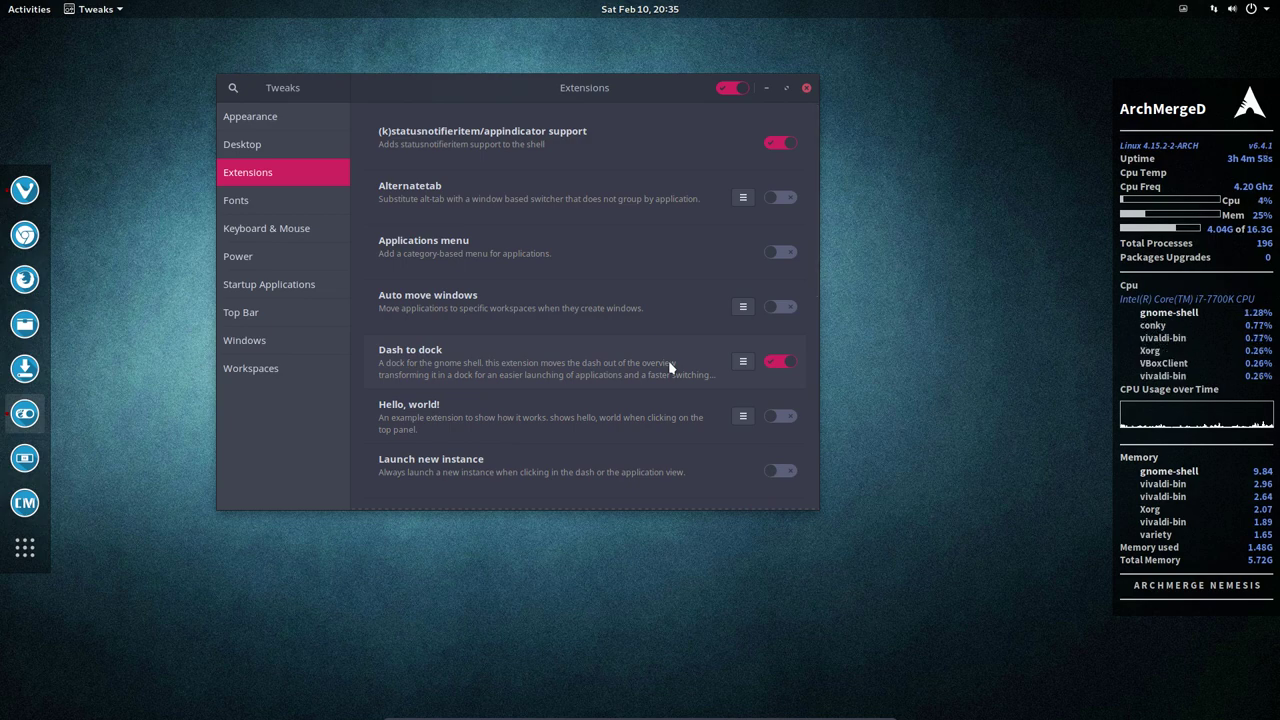
Step: Turn AlternateTab on, test its Alt+Tab switcher, then turn it back off
{"action": "mouse_move", "coordinate": [575, 90]}
{"action": "left_mouse_down"}
{"action": "mouse_move", "coordinate": [610, 138]}
{"action": "mouse_move", "coordinate": [581, 110]}
{"action": "left_mouse_up"}
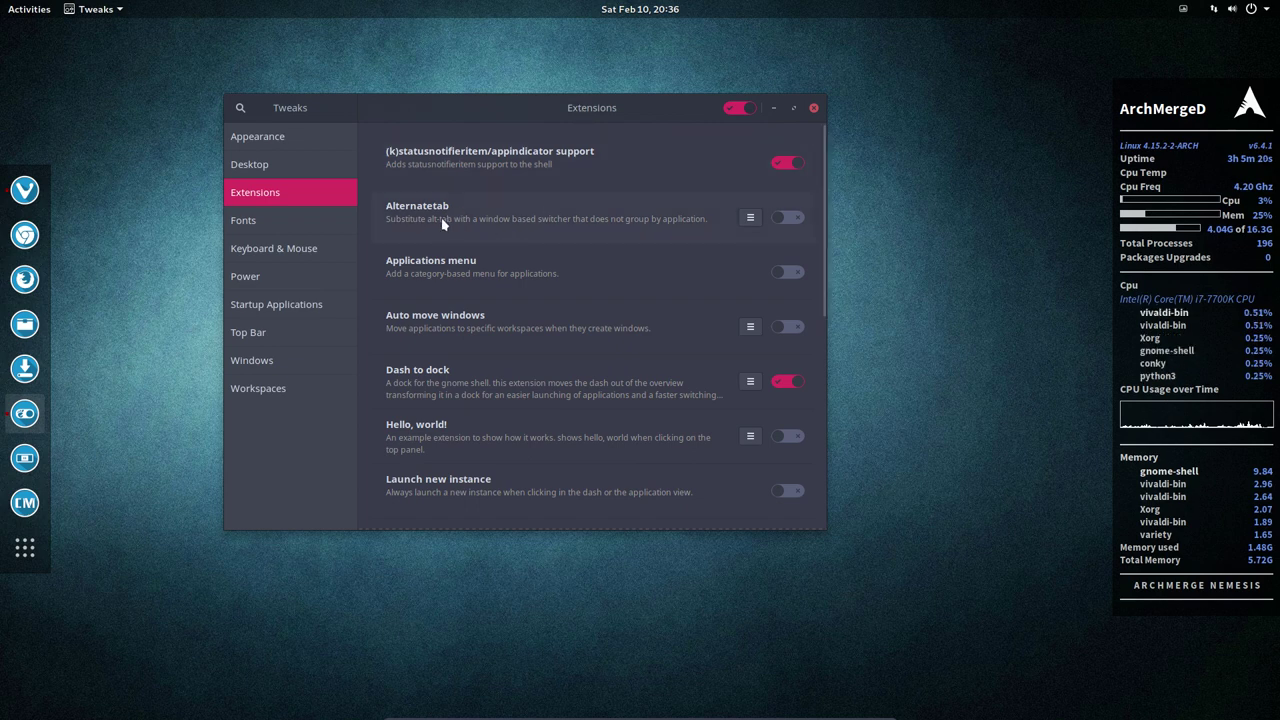
{"action": "key", "text": "alt+Tab"}
{"action": "key", "text": "alt+Tab"}
{"action": "key", "text": "alt+Tab"}
{"action": "key", "text": "alt+Tab"}
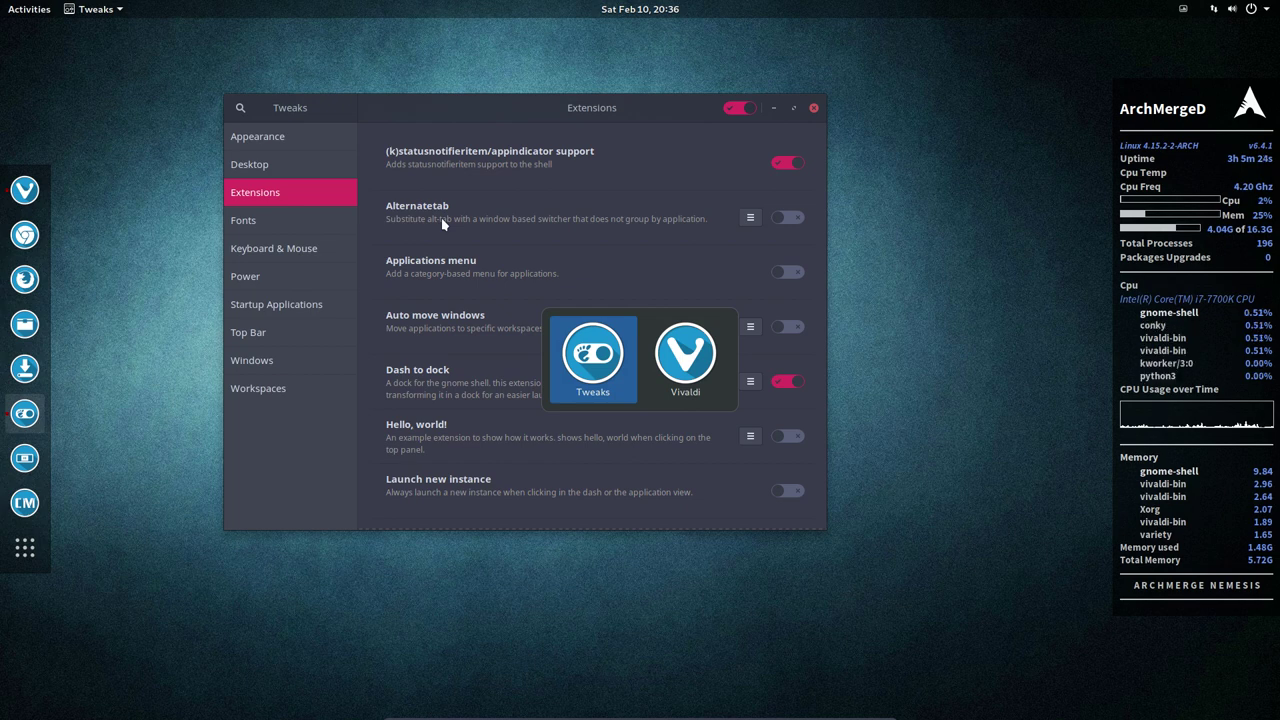
{"action": "left_click", "coordinate": [786, 219]}
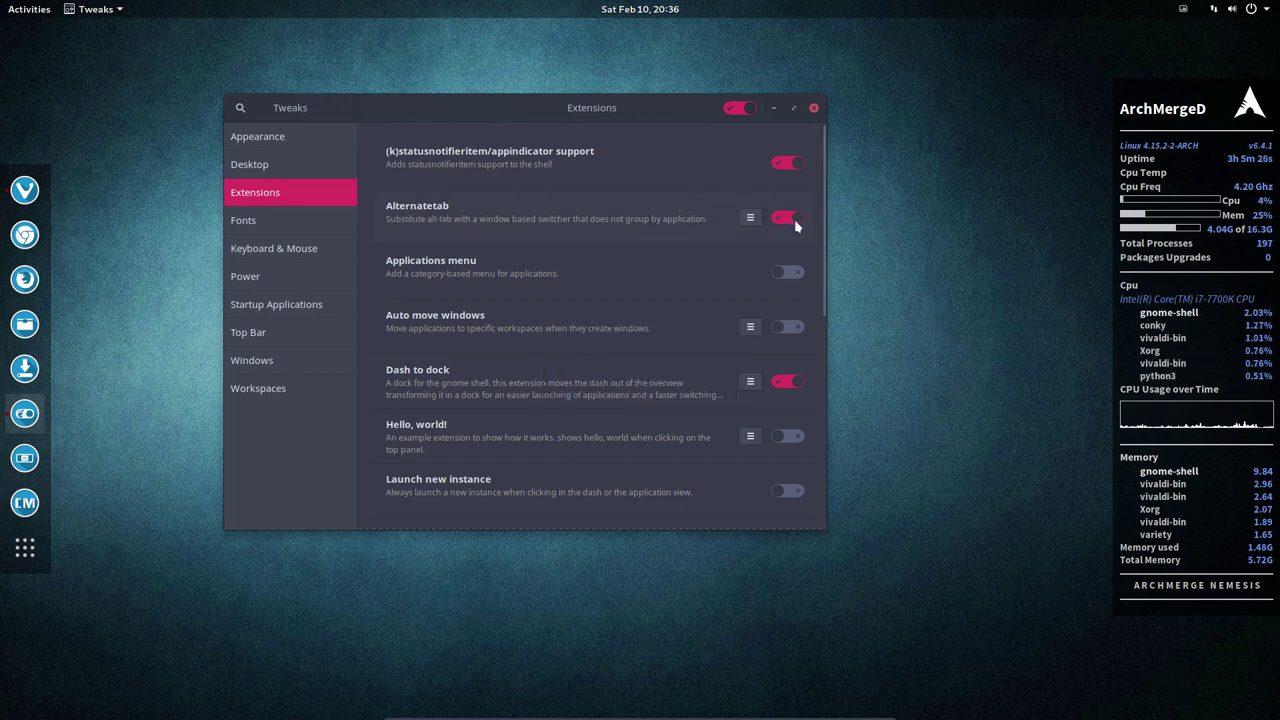
{"action": "key", "text": "alt+Tab"}
{"action": "key", "text": "alt+Tab"}
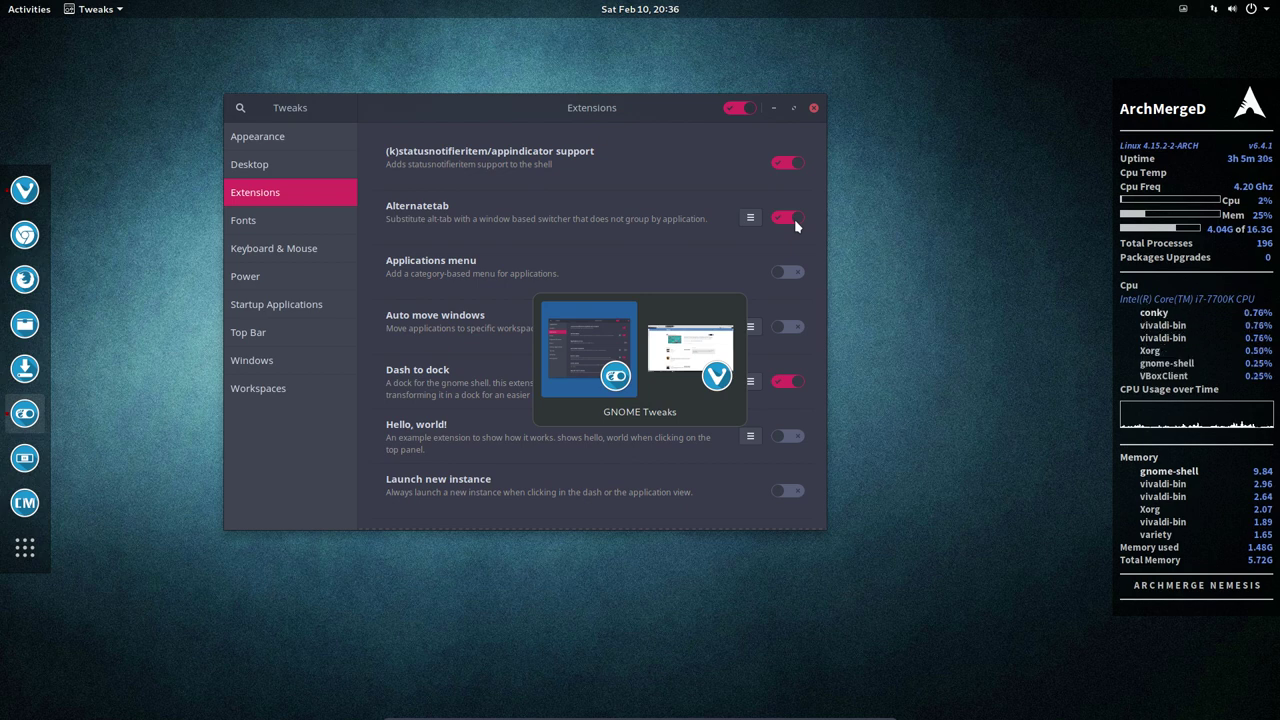
{"action": "left_click", "coordinate": [785, 221]}
{"action": "key", "text": "alt+Tab"}
{"action": "key", "text": "alt+Tab"}
{"action": "key", "text": "alt+Tab"}
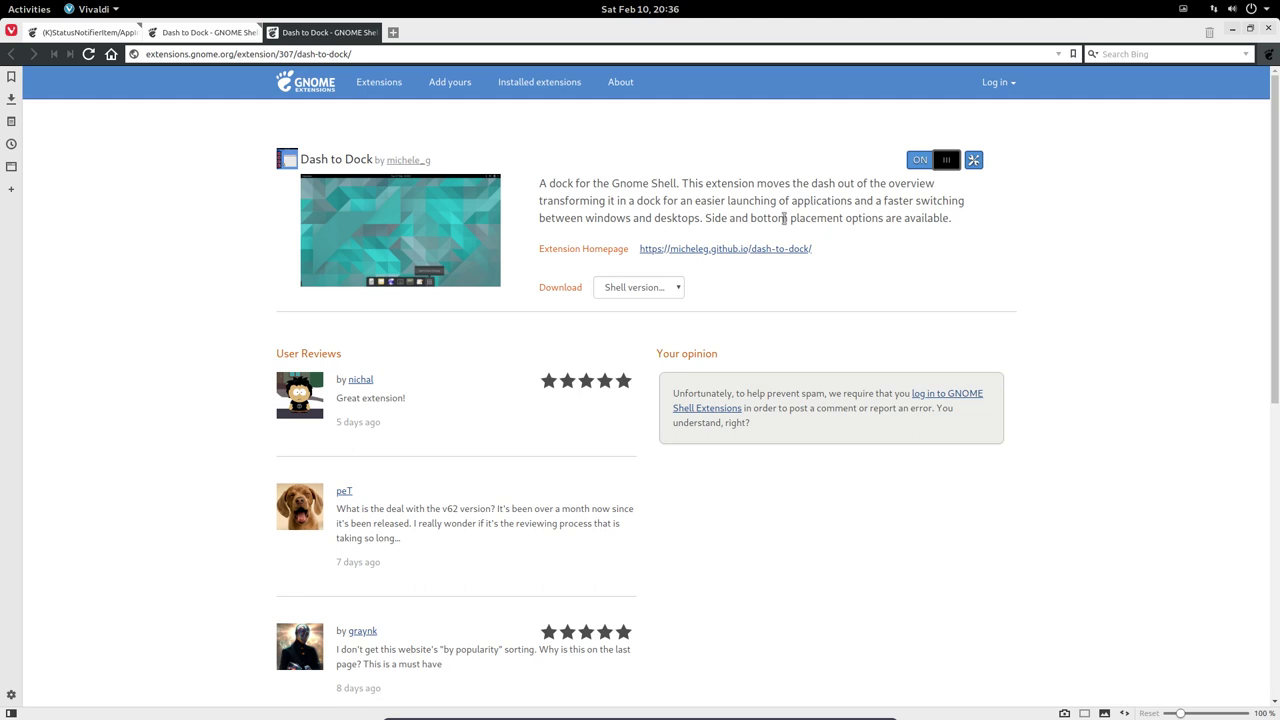
{"action": "key", "text": "alt+Tab"}
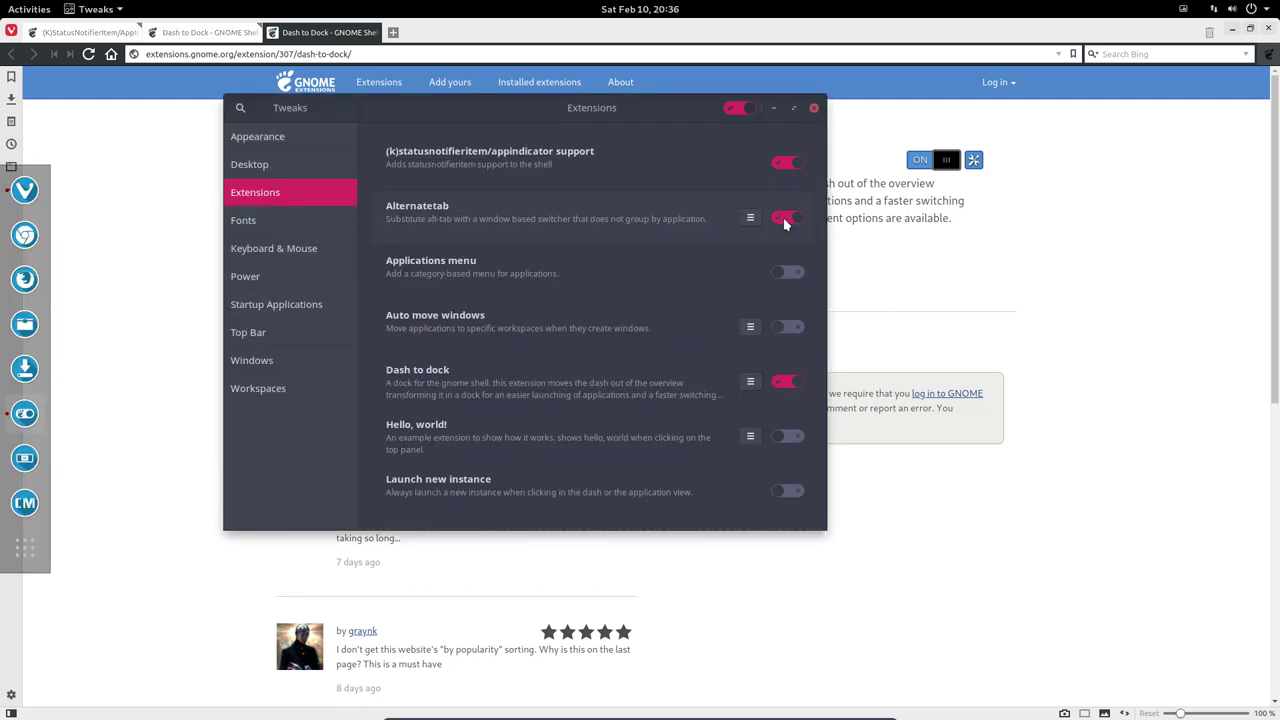
Step: Set AlternateTab to show 'Application icon only', test it with Alt+Tab, then switch the extension off
{"action": "left_click", "coordinate": [750, 217]}
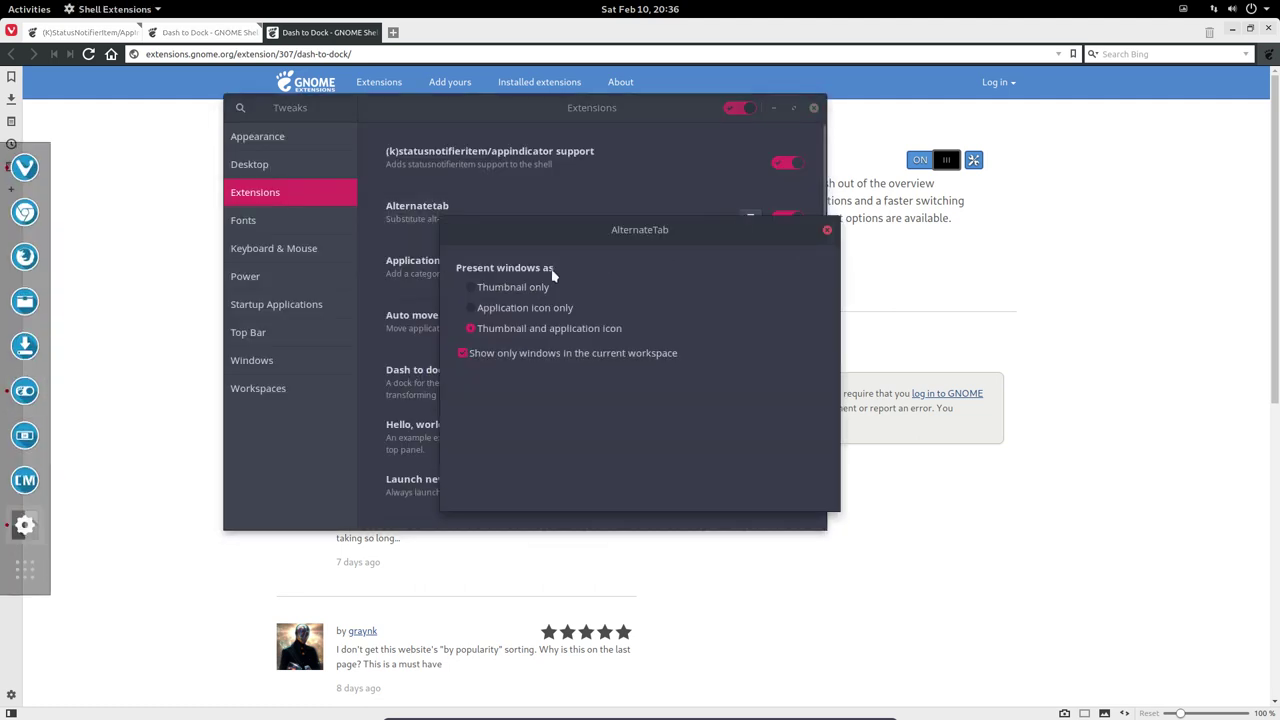
{"action": "left_click", "coordinate": [515, 288]}
{"action": "left_click", "coordinate": [522, 312]}
{"action": "key", "text": "alt+Tab"}
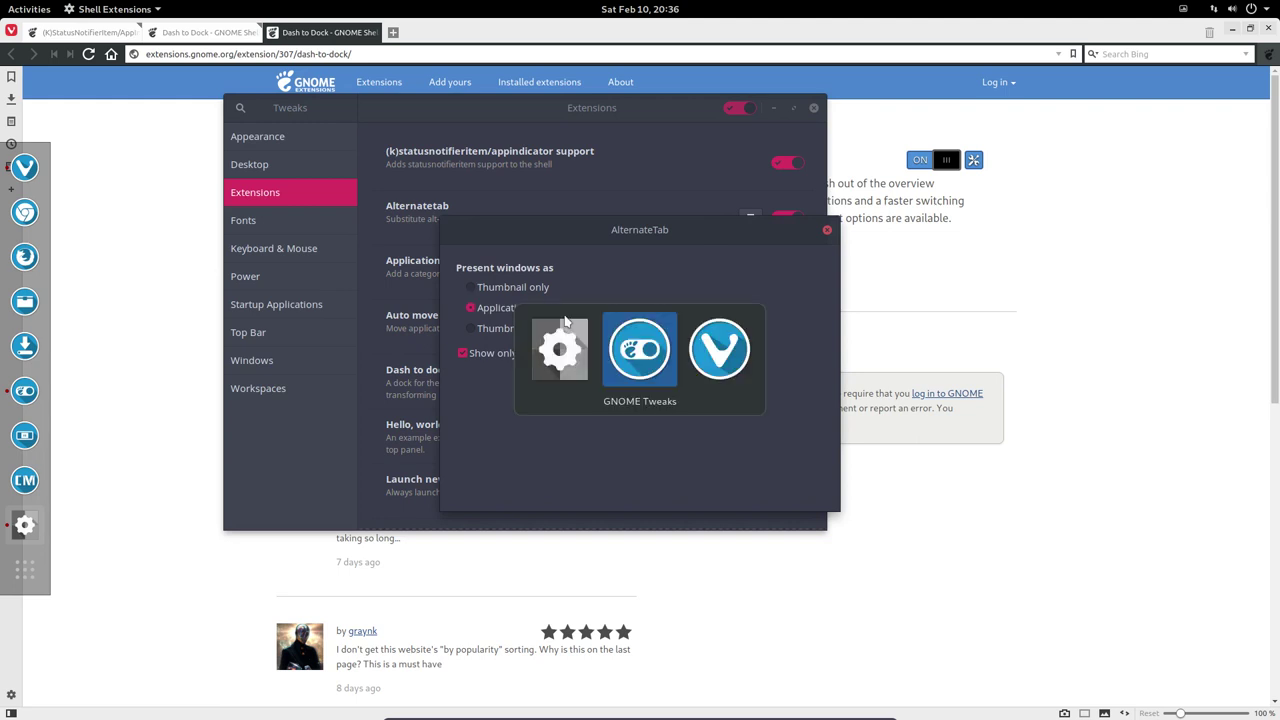
{"action": "key", "text": "alt+Tab"}
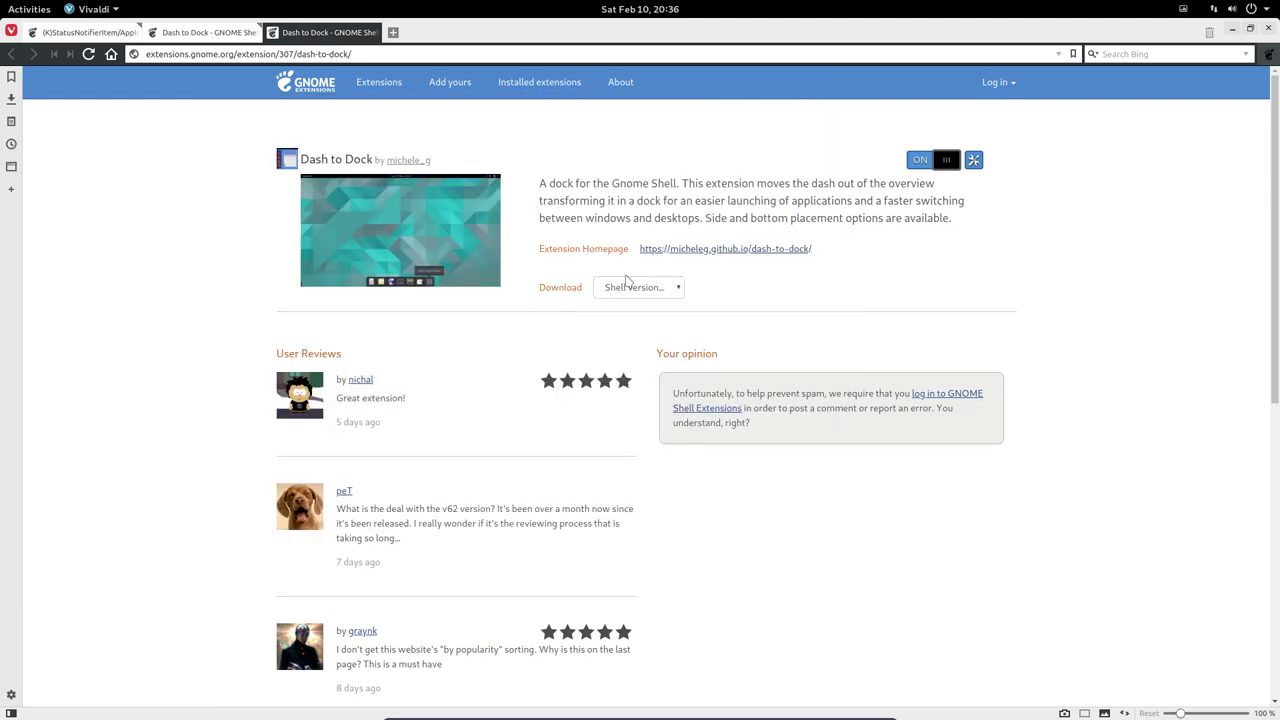
{"action": "left_click", "coordinate": [1268, 28]}
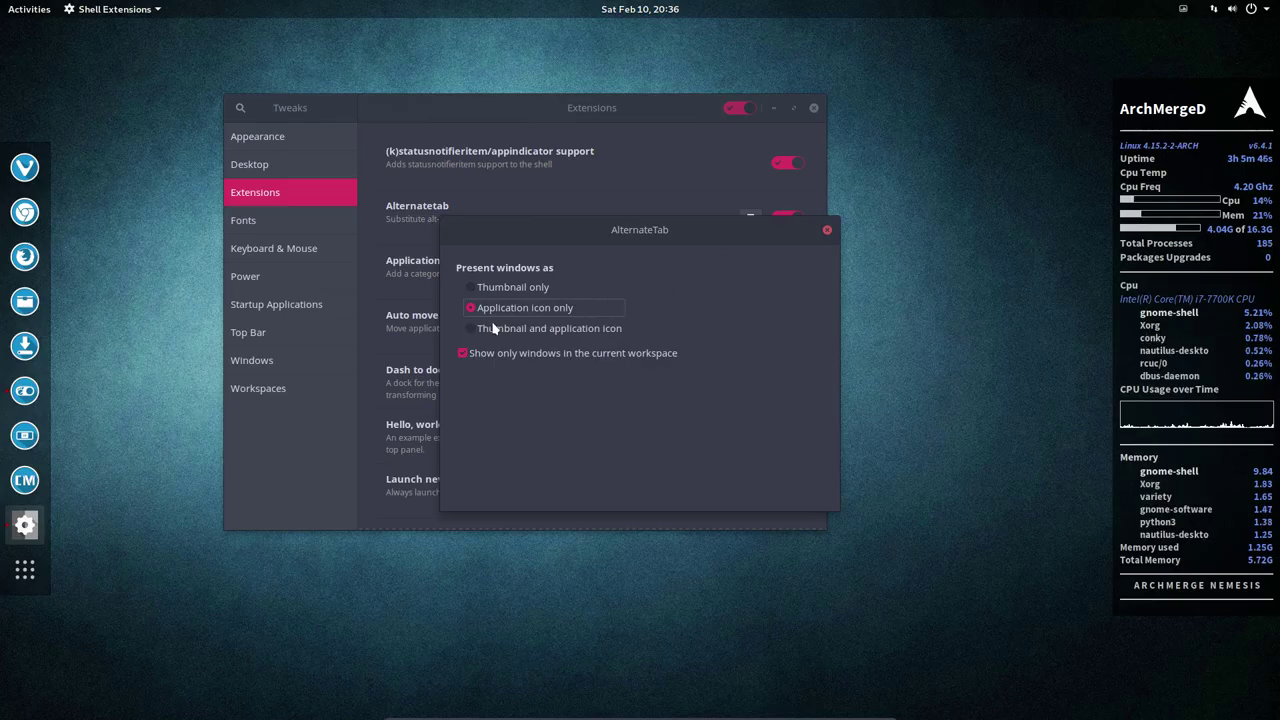
{"action": "left_click", "coordinate": [827, 231]}
{"action": "left_click", "coordinate": [784, 218]}
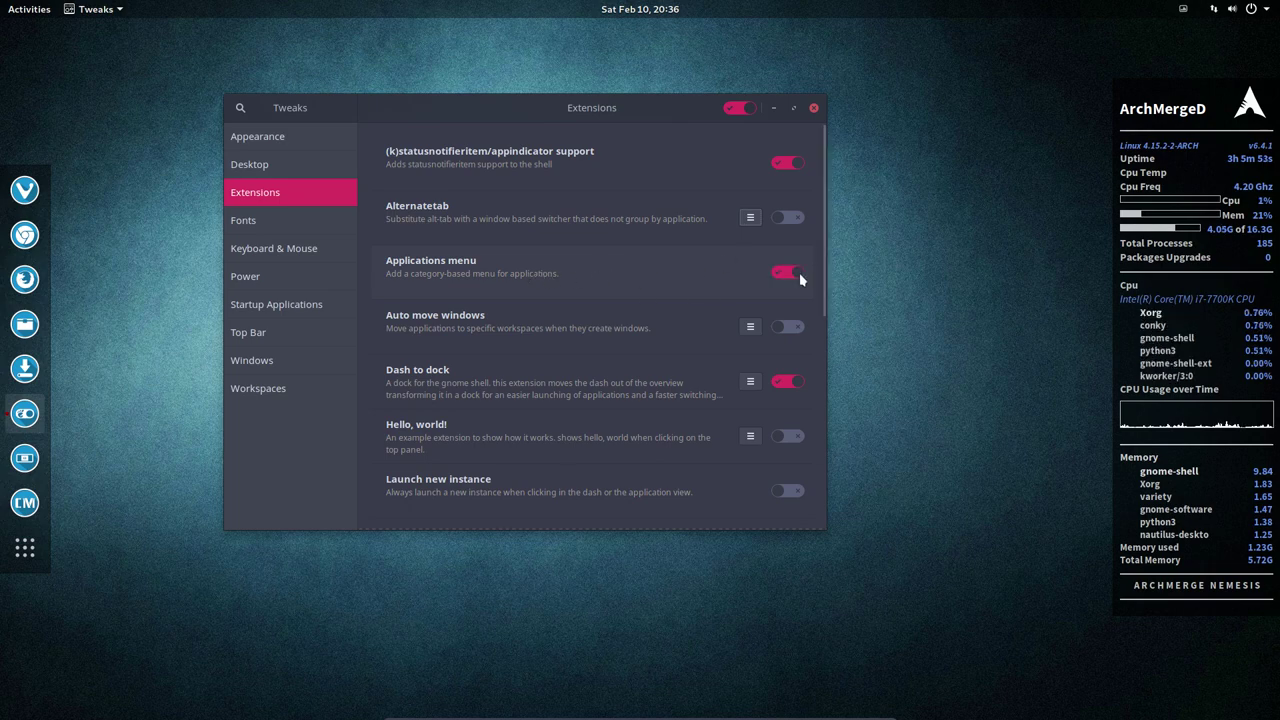
Step: Browse the categories in the top-bar Applications menu, then switch the Applications menu extension off
{"action": "left_click", "coordinate": [35, 9]}
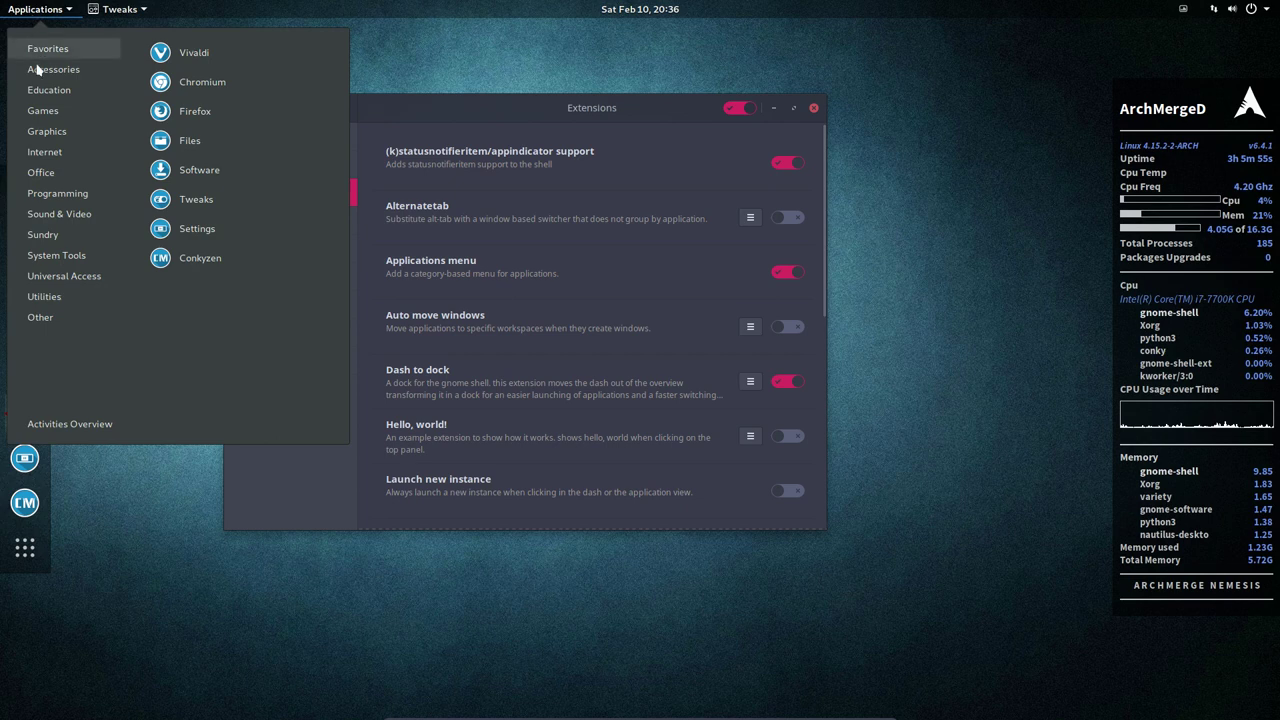
{"action": "mouse_move", "coordinate": [48, 263]}
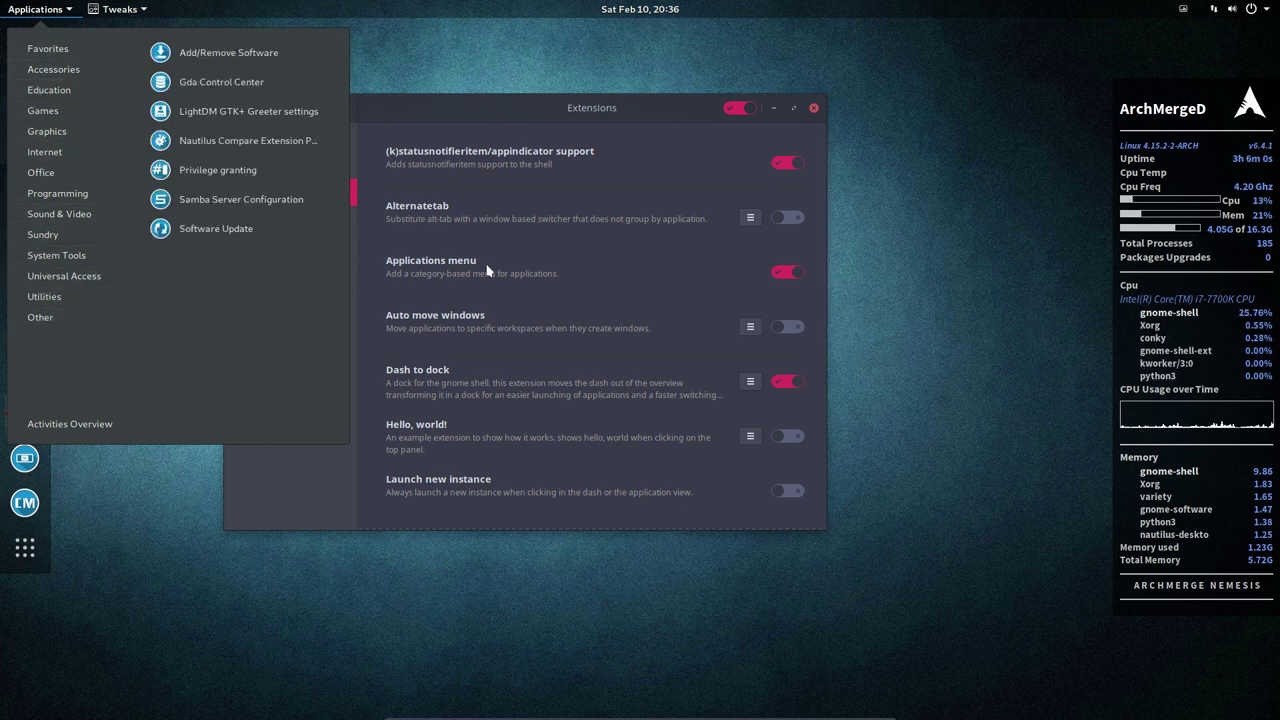
{"action": "left_click", "coordinate": [703, 279]}
{"action": "left_click", "coordinate": [780, 273]}
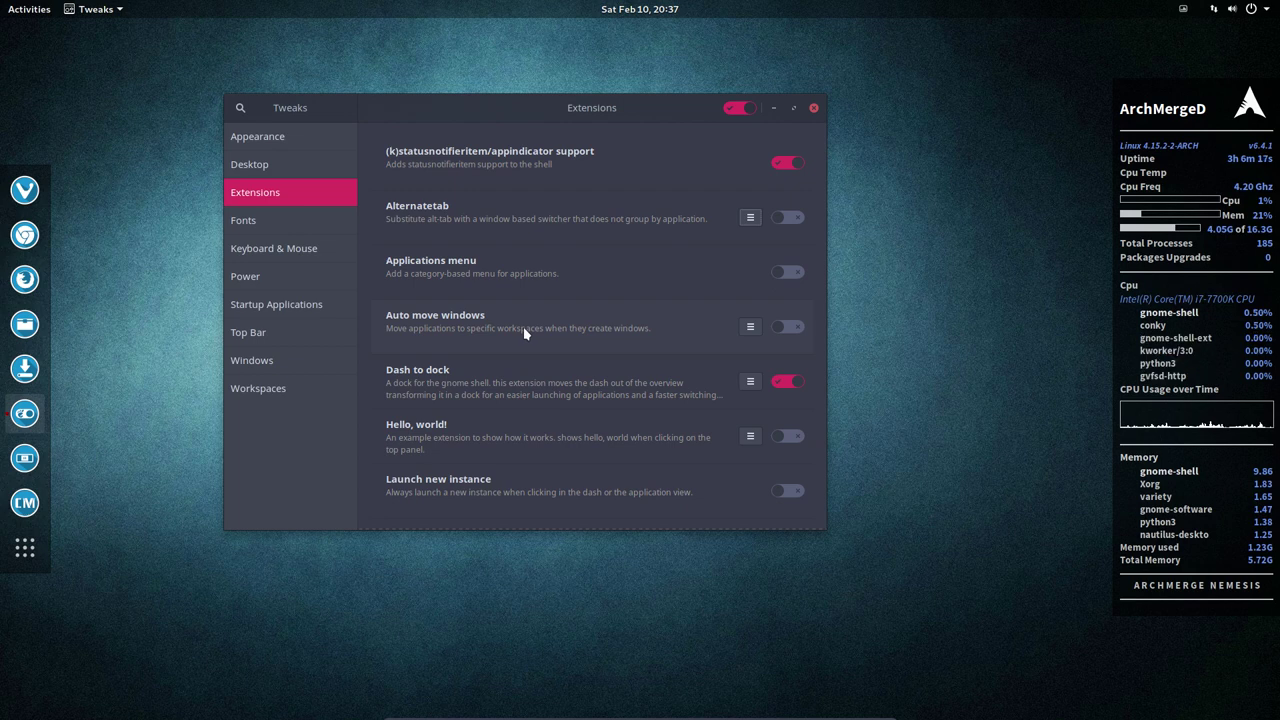
Step: Enable Auto move windows and add a rule sending Spotify to workspace 2, then close its settings
{"action": "left_click", "coordinate": [786, 333]}
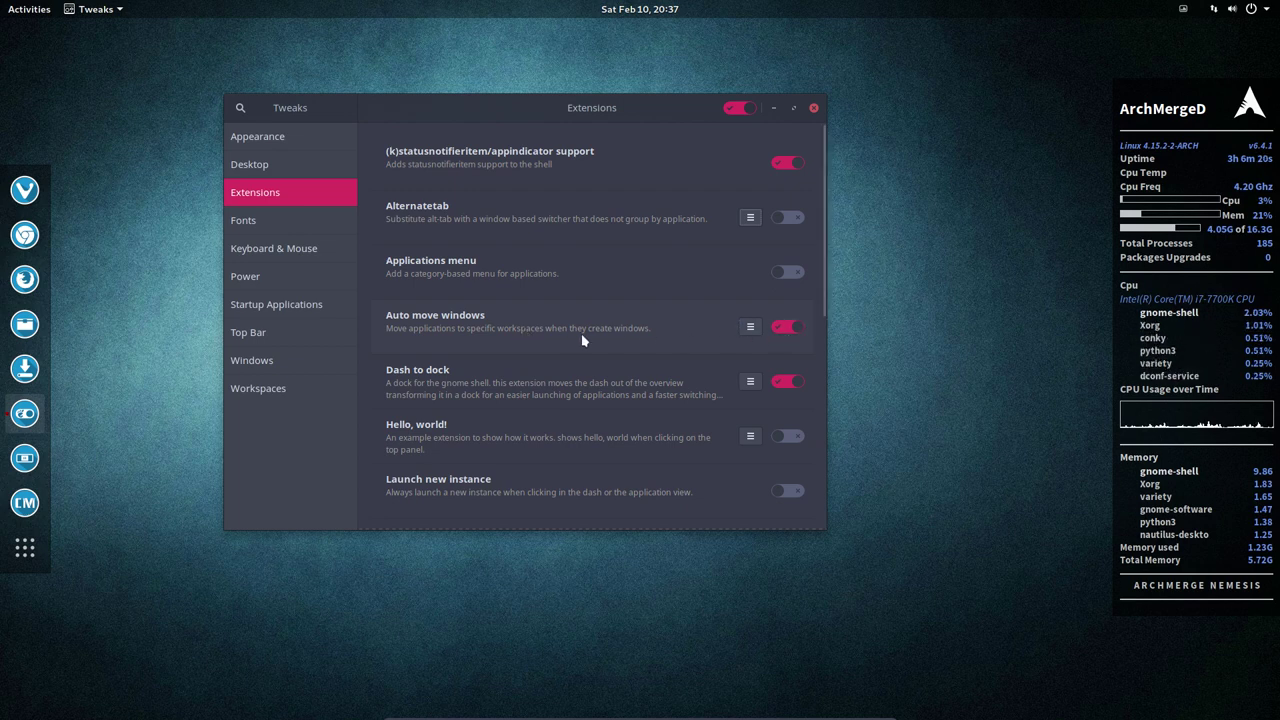
{"action": "left_click", "coordinate": [750, 327]}
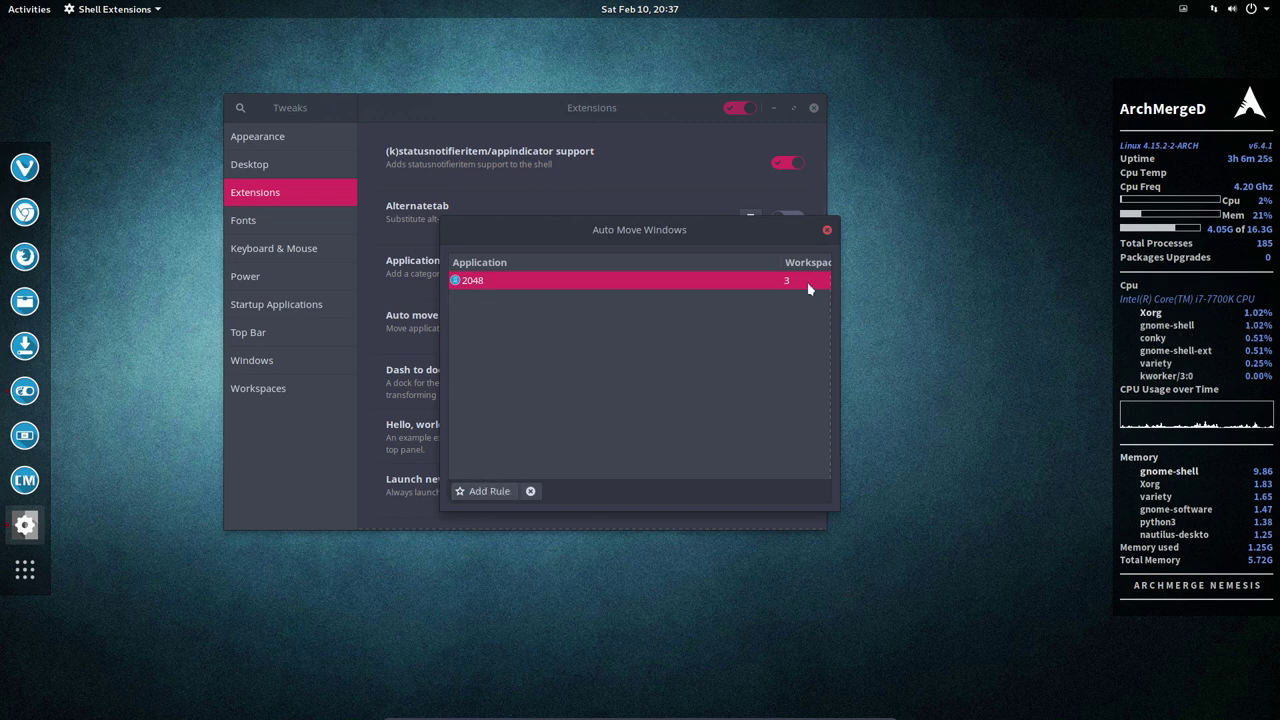
{"action": "left_click", "coordinate": [506, 492]}
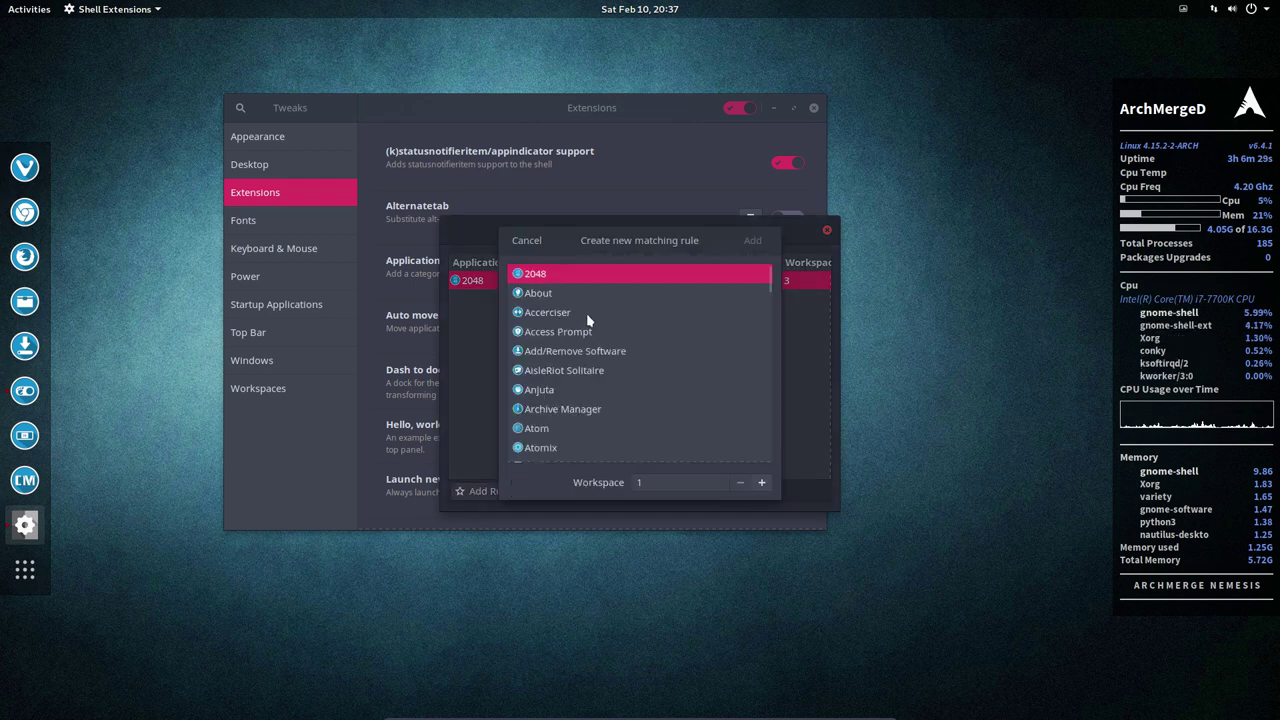
{"action": "type", "text": "spot"}
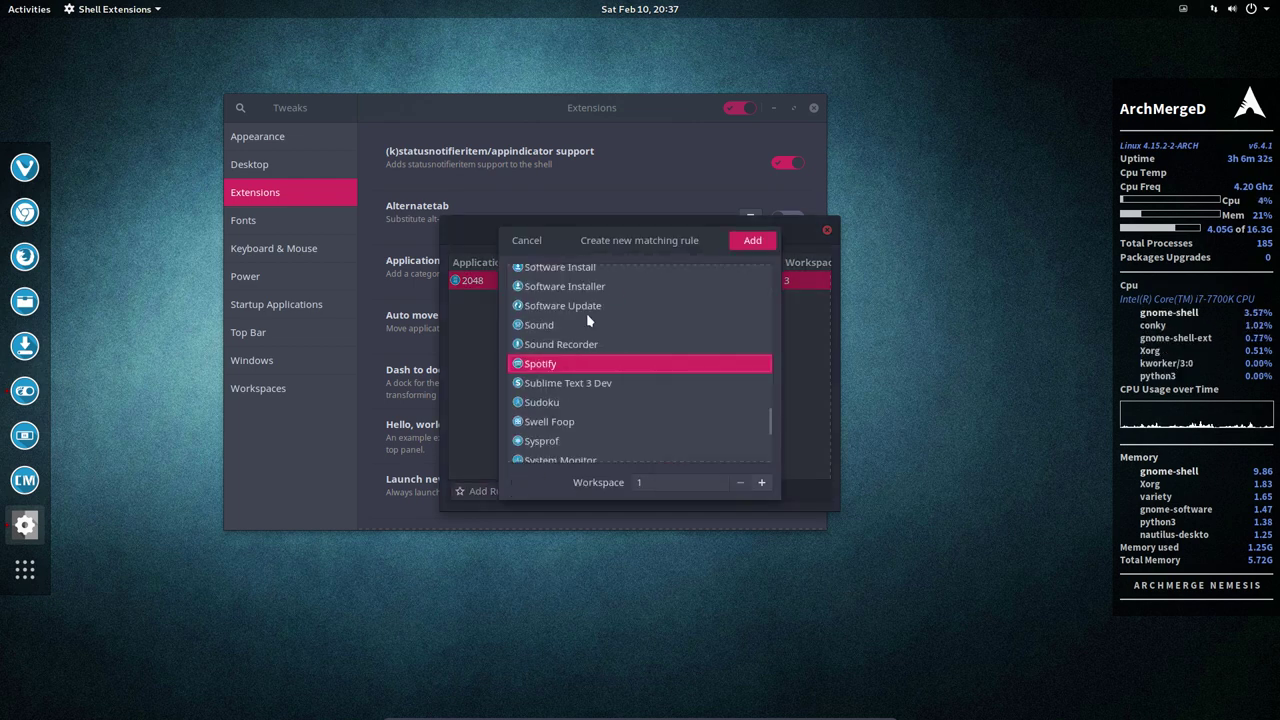
{"action": "left_click", "coordinate": [761, 483]}
{"action": "left_click", "coordinate": [770, 244]}
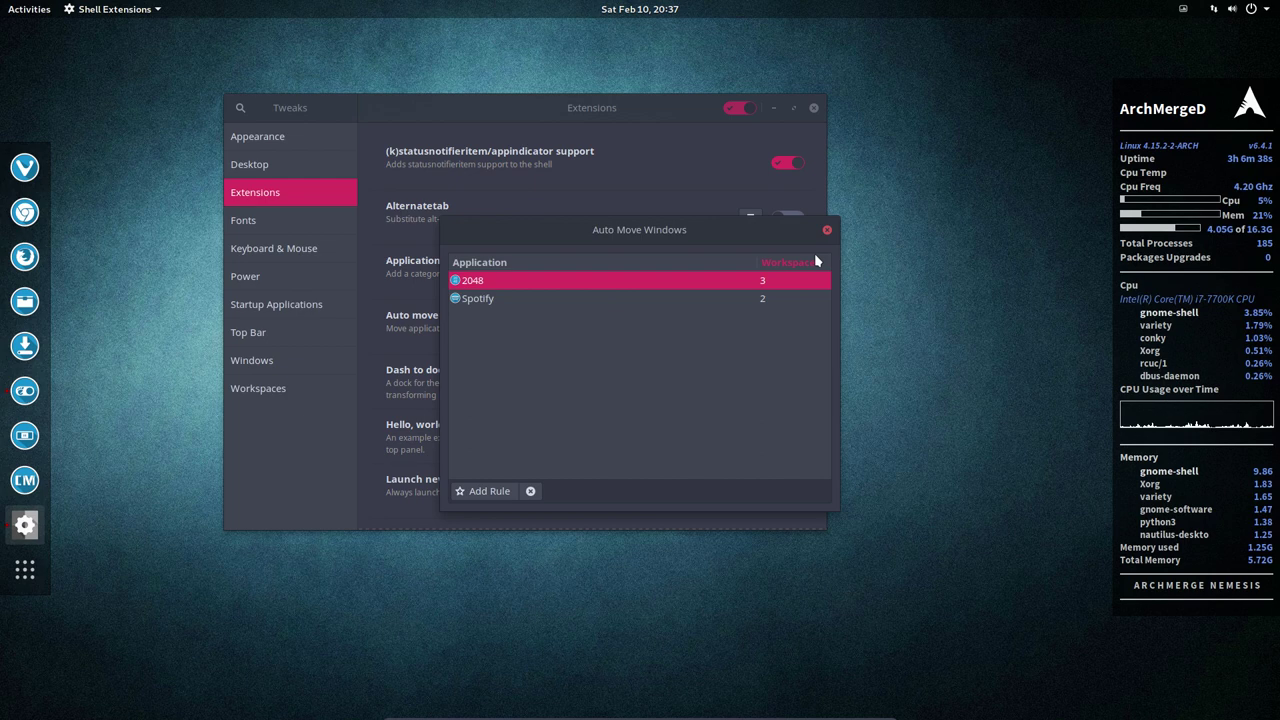
{"action": "left_click", "coordinate": [827, 229]}
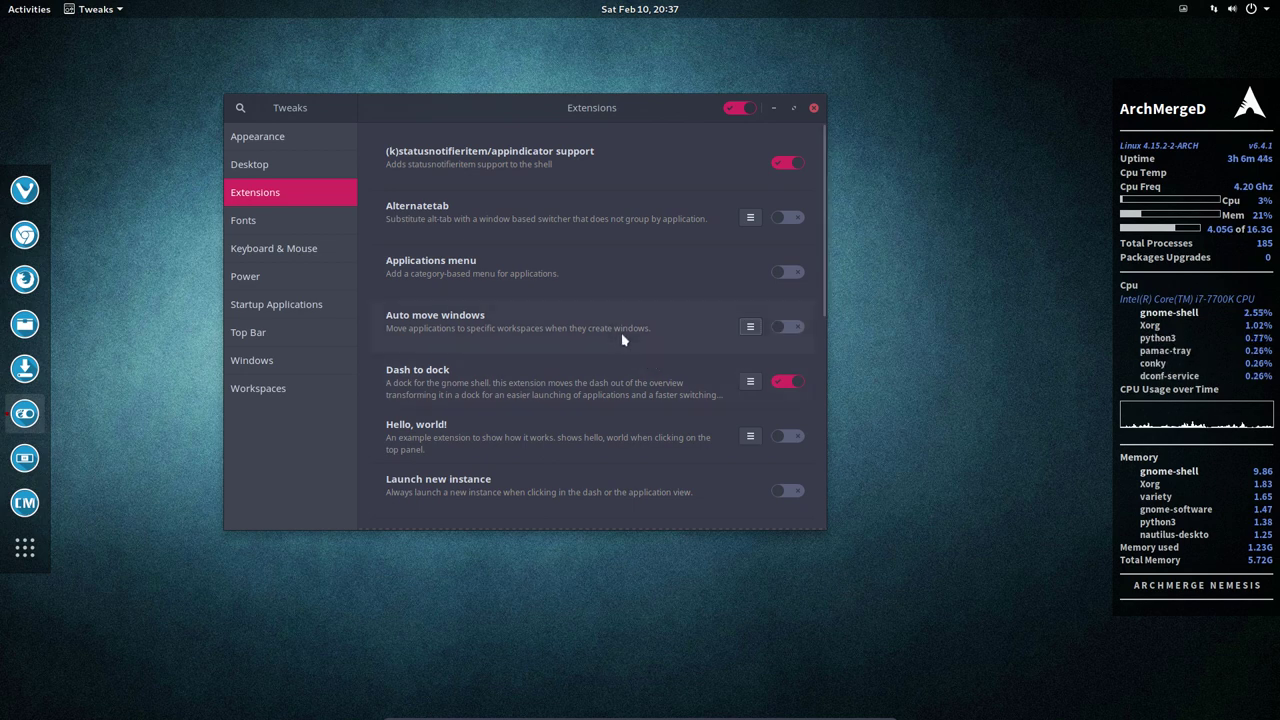
{"action": "scroll", "coordinate": [622, 340], "scroll_direction": "down", "scroll_amount": 2}
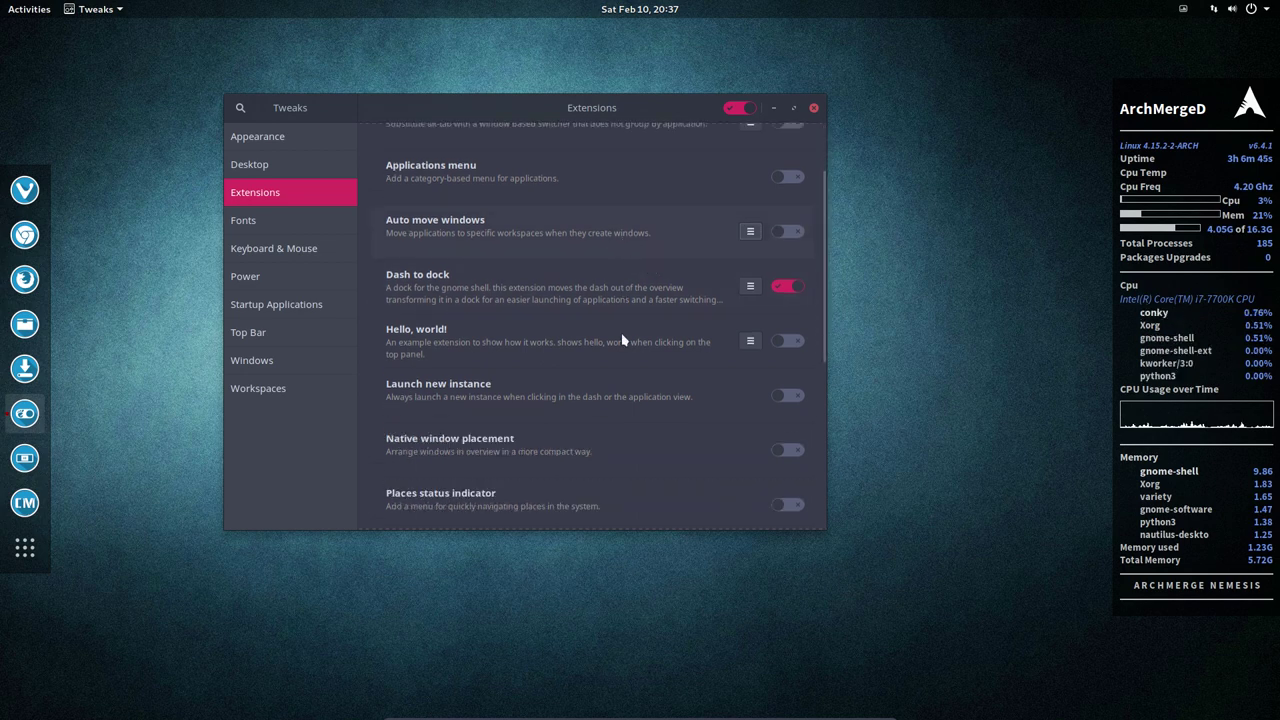
{"action": "scroll", "coordinate": [622, 341], "scroll_direction": "down", "scroll_amount": 1}
{"action": "scroll", "coordinate": [622, 341], "scroll_direction": "down", "scroll_amount": 2}
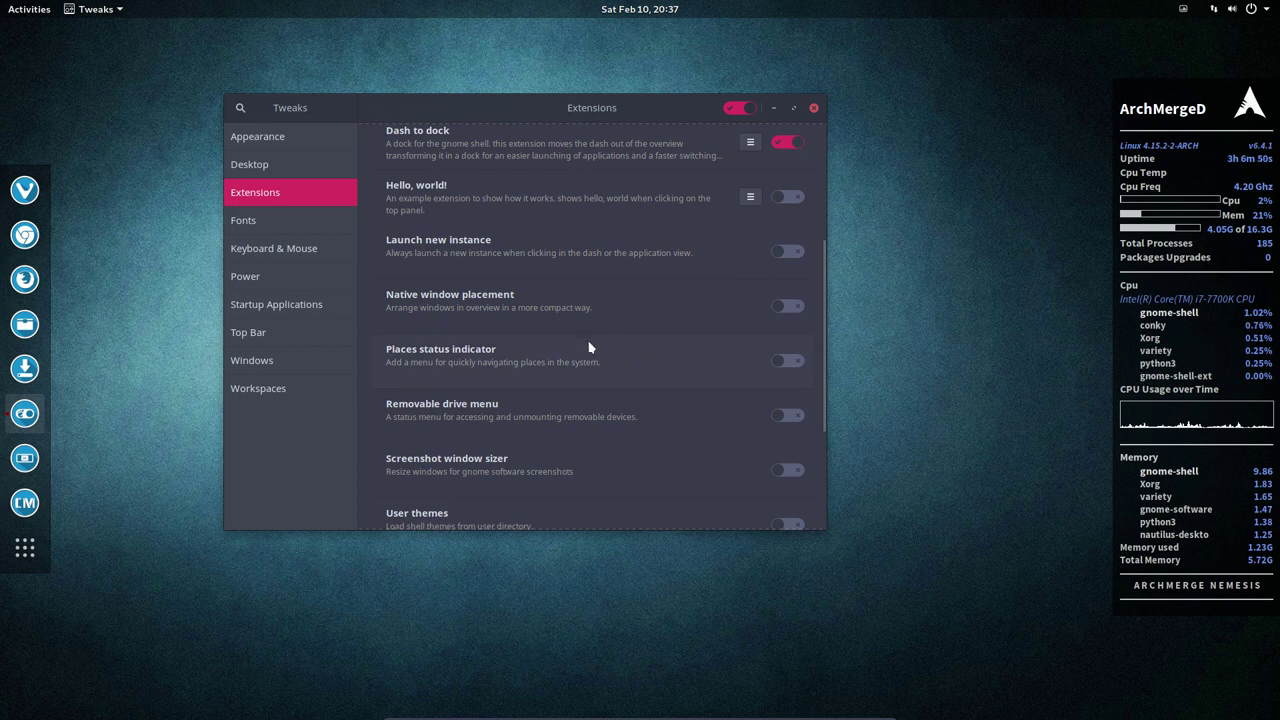
{"action": "left_click", "coordinate": [786, 362]}
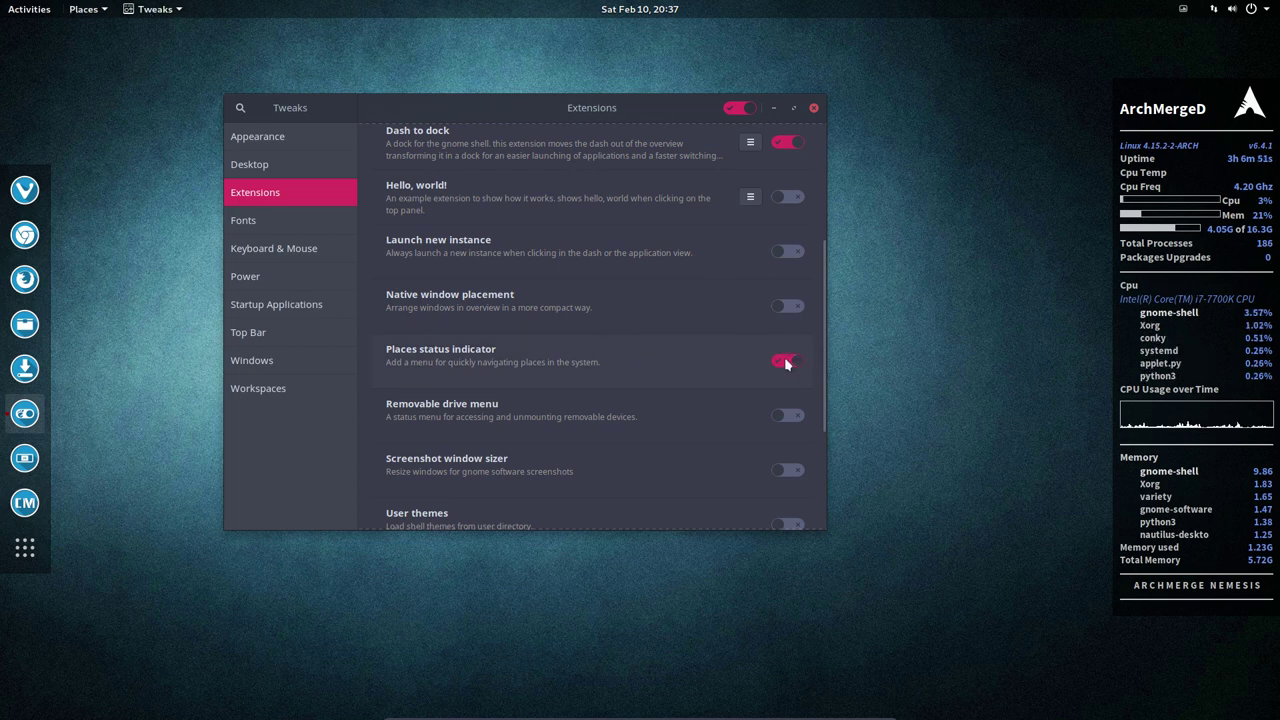
{"action": "left_click", "coordinate": [90, 9]}
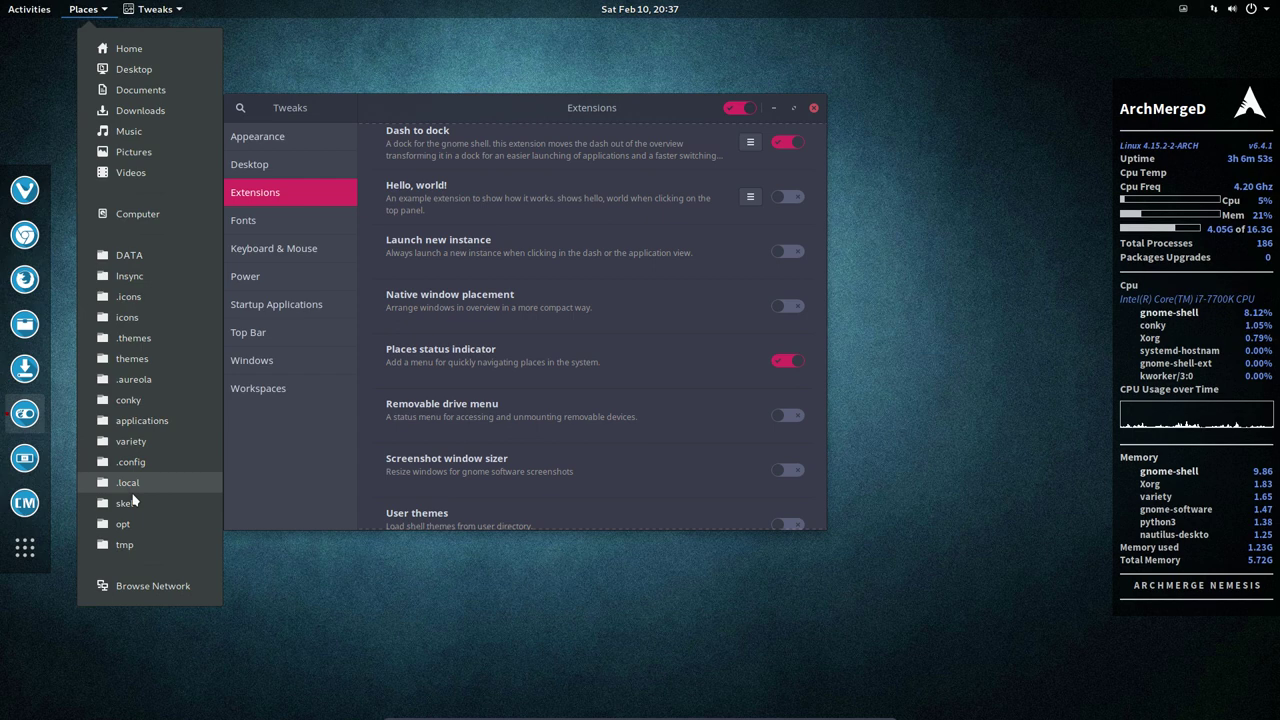
{"action": "left_click", "coordinate": [728, 358]}
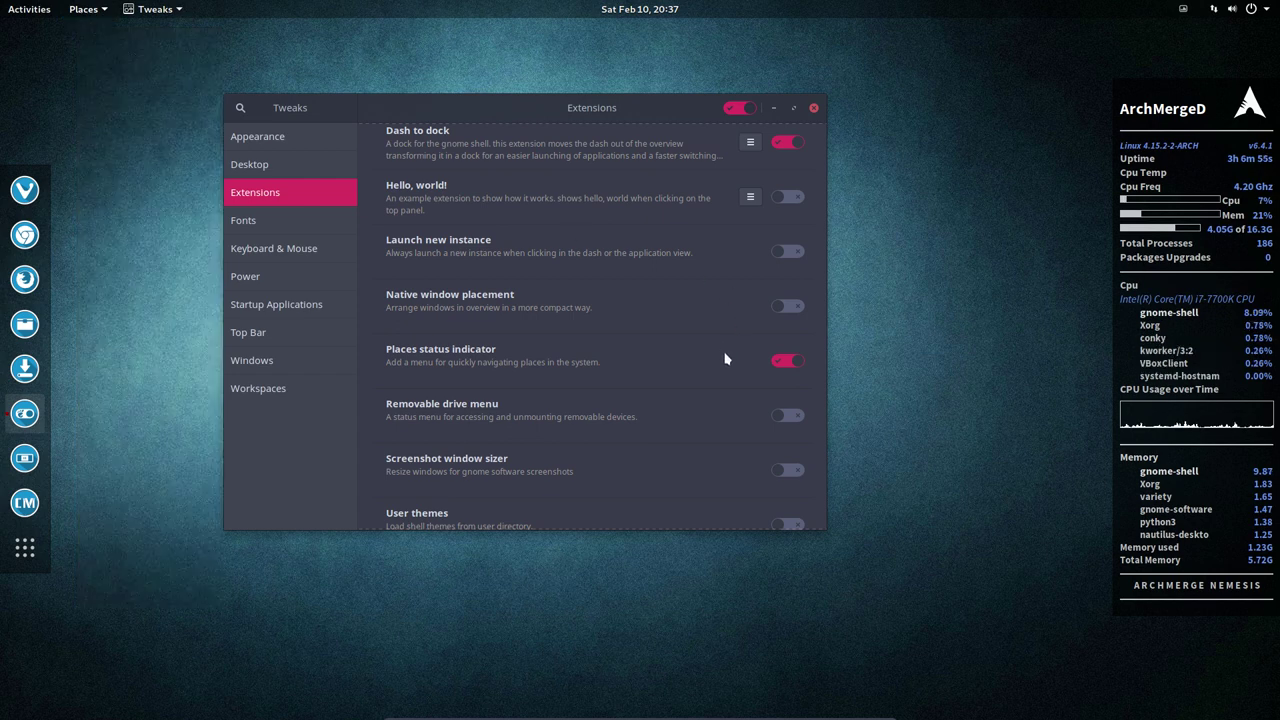
{"action": "left_click", "coordinate": [786, 361]}
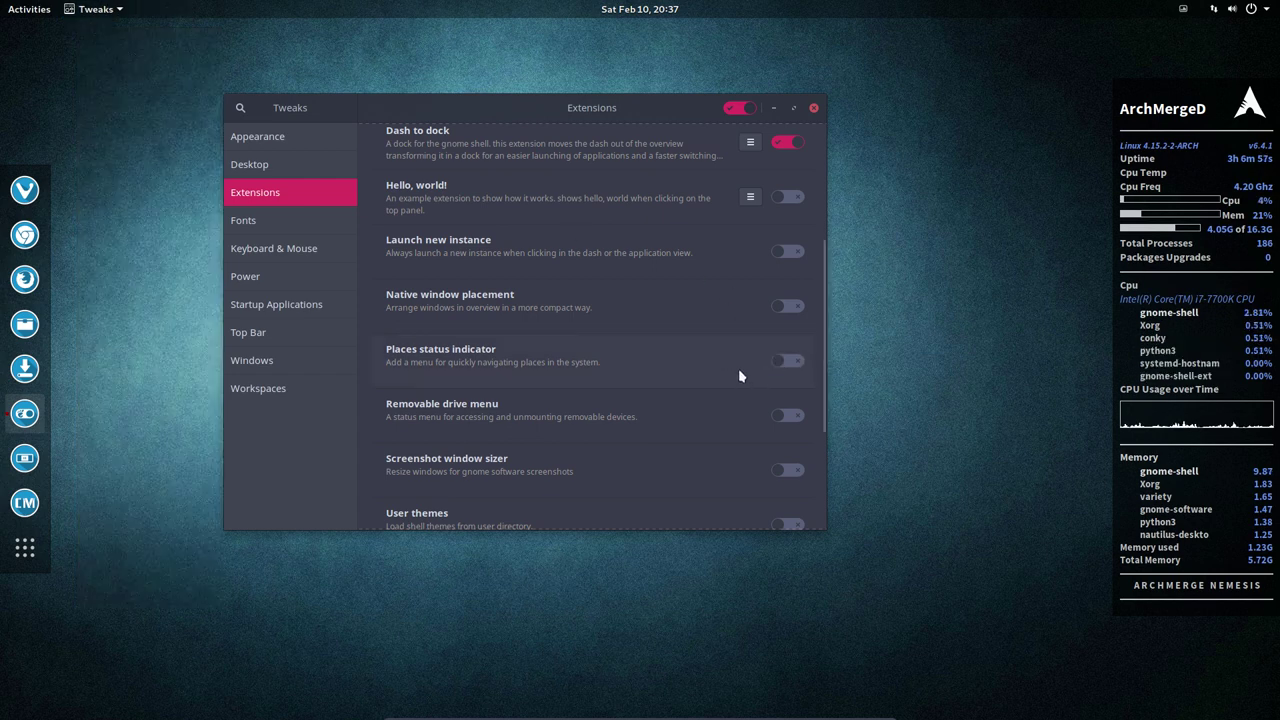
{"action": "scroll", "coordinate": [740, 375], "scroll_direction": "down", "scroll_amount": 1}
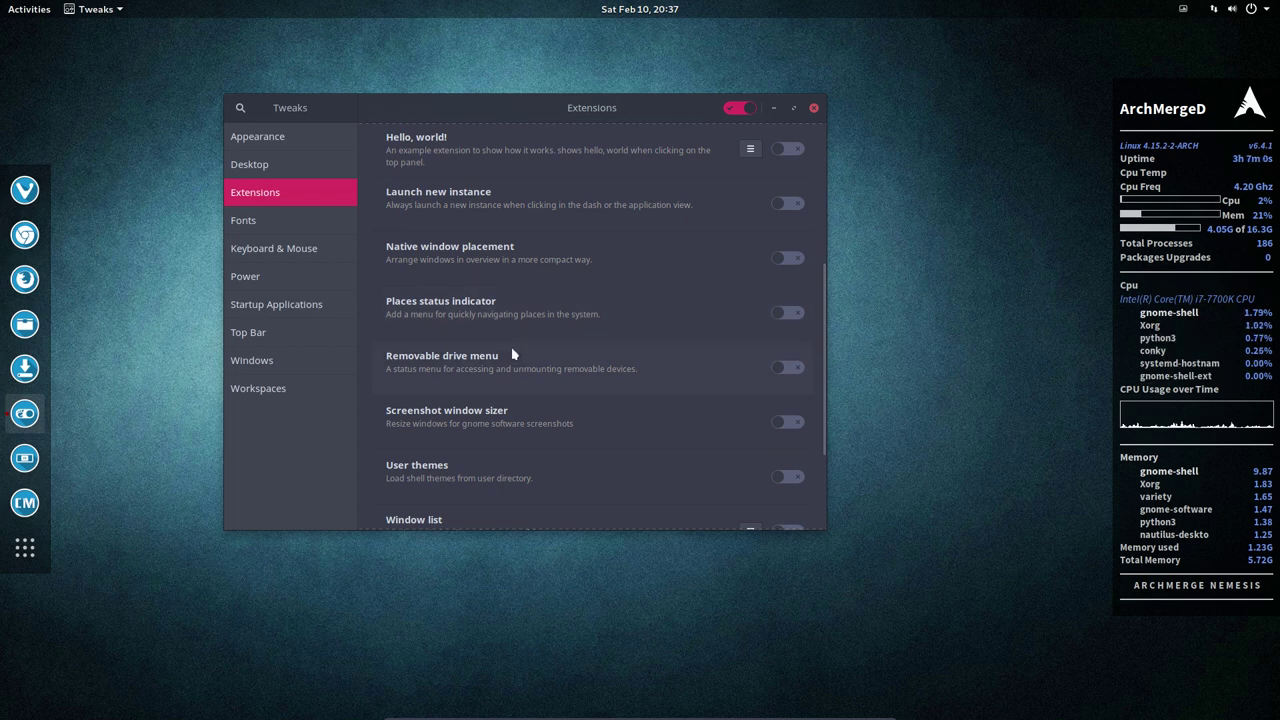
{"action": "left_click", "coordinate": [787, 368]}
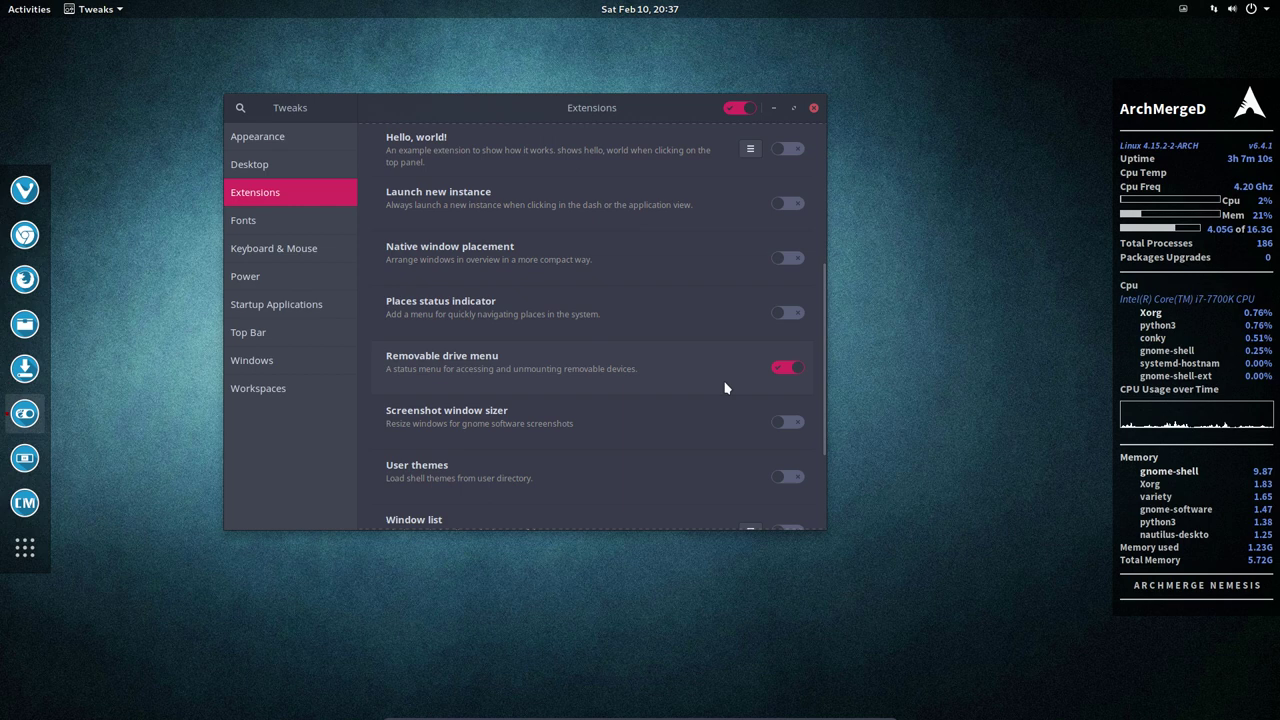
{"action": "left_click", "coordinate": [784, 372]}
{"action": "scroll", "coordinate": [535, 400], "scroll_direction": "down", "scroll_amount": 2}
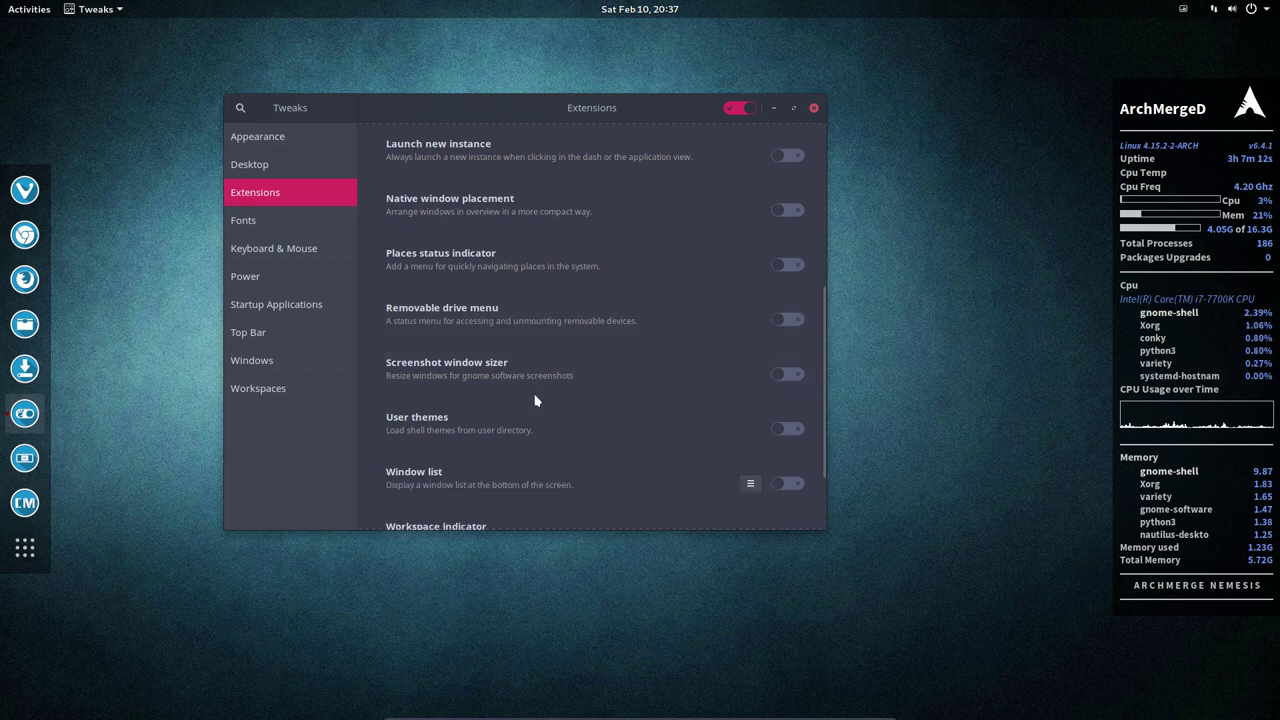
{"action": "scroll", "coordinate": [535, 400], "scroll_direction": "down", "scroll_amount": 1}
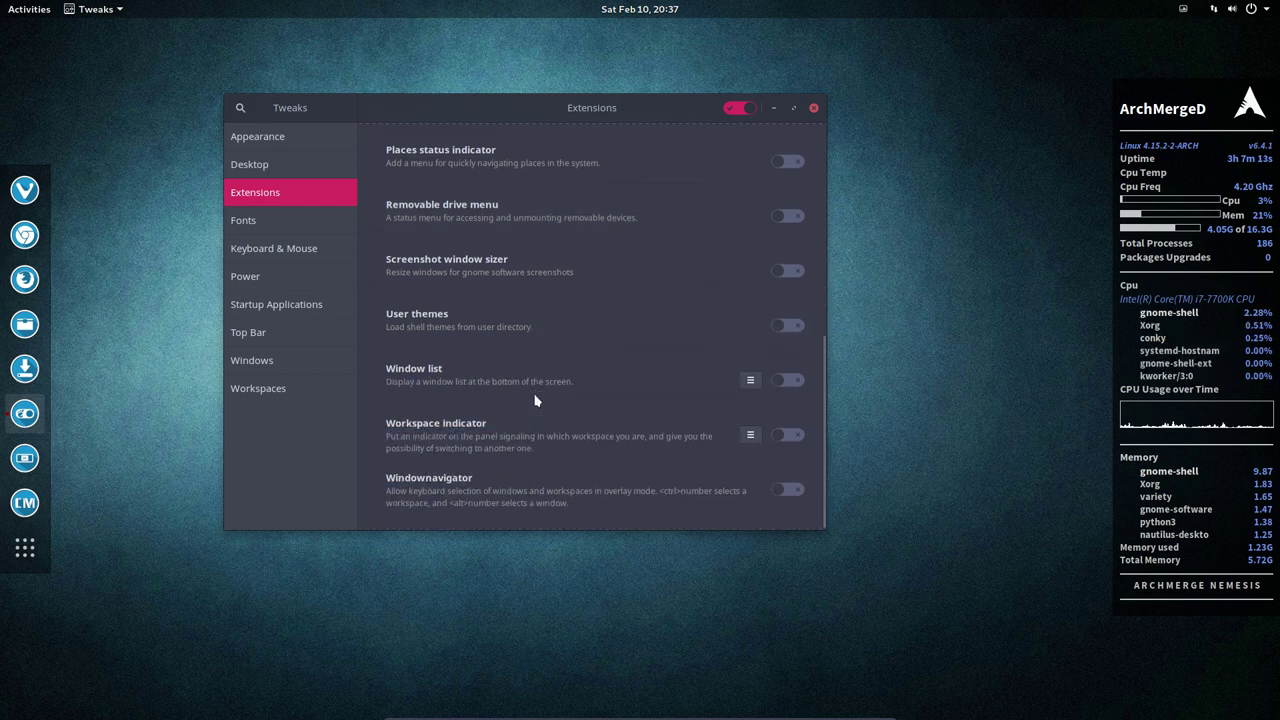
Step: Turn on Window list, open Settings, Files and Firefox, then minimize Chromium and Firefox
{"action": "left_click", "coordinate": [788, 381]}
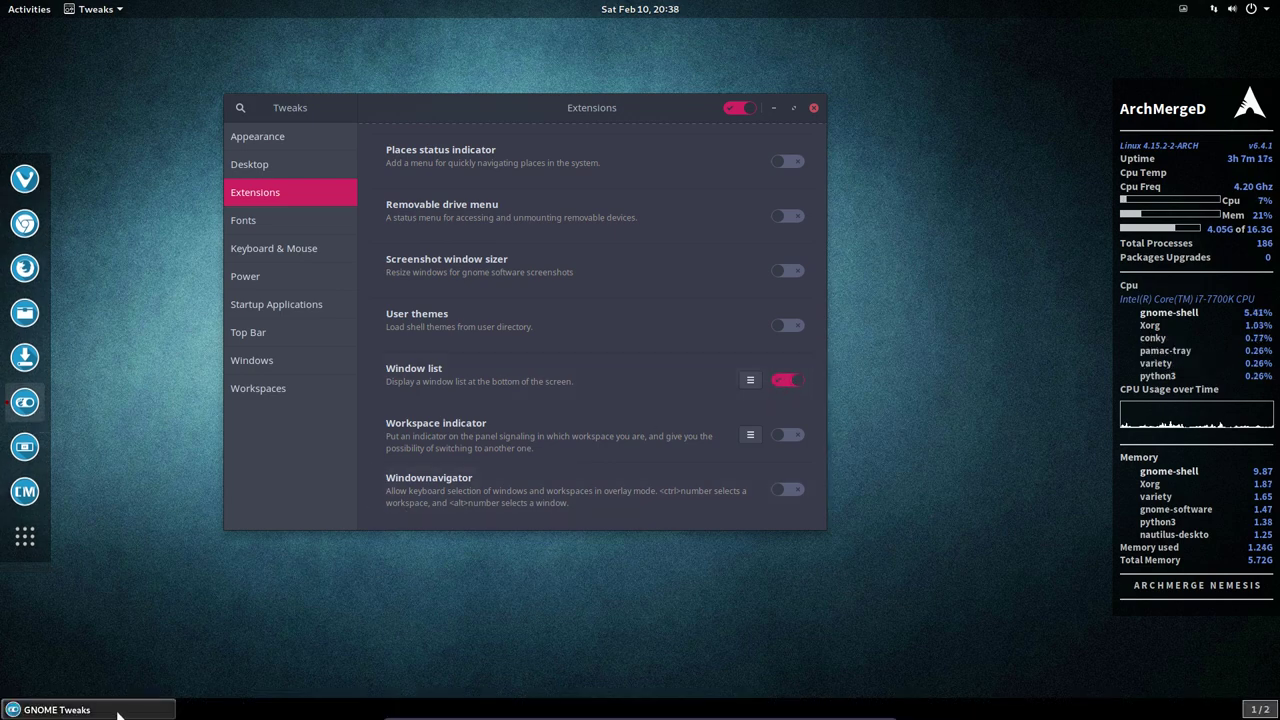
{"action": "left_click", "coordinate": [24, 446]}
{"action": "left_click", "coordinate": [24, 357]}
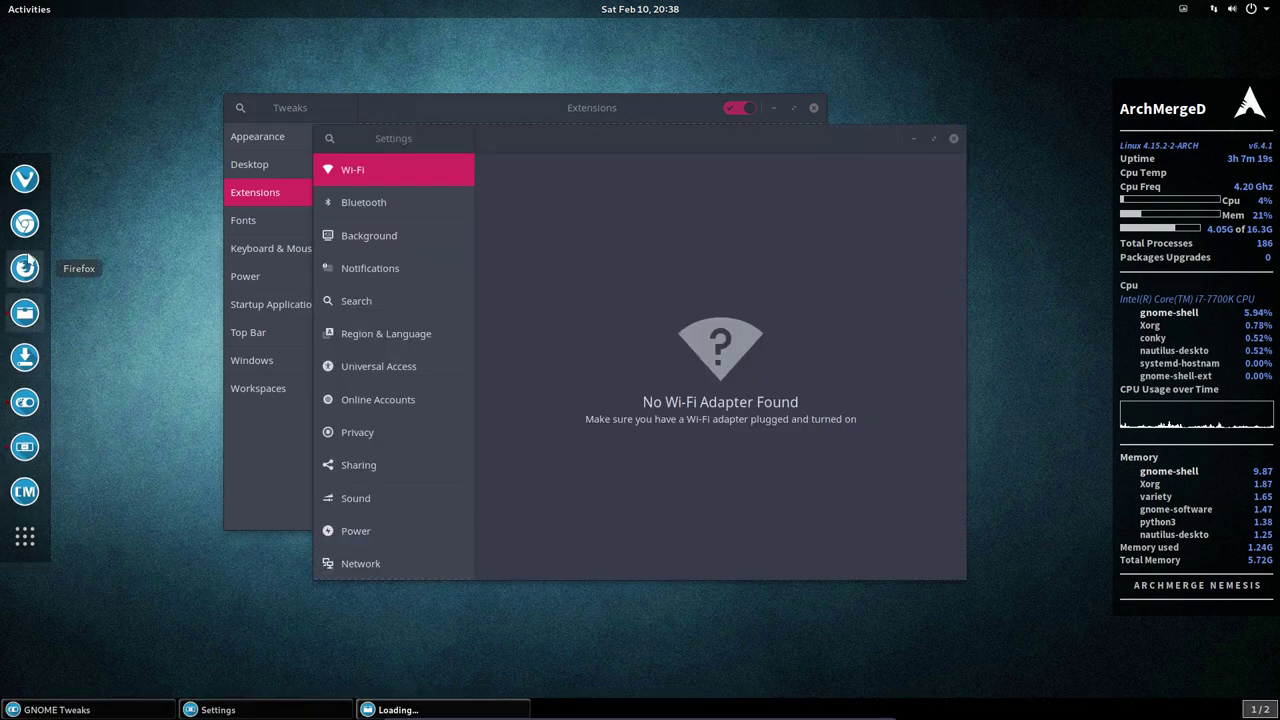
{"action": "left_click", "coordinate": [24, 267]}
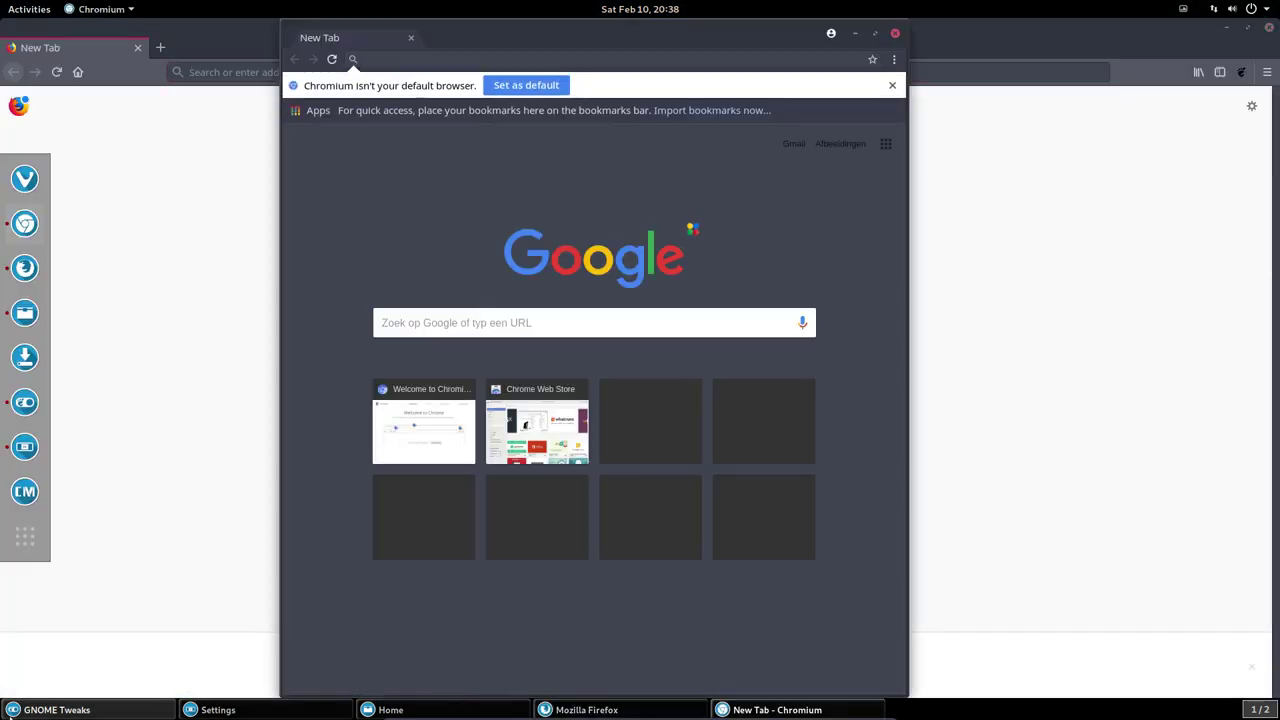
{"action": "left_click", "coordinate": [760, 710]}
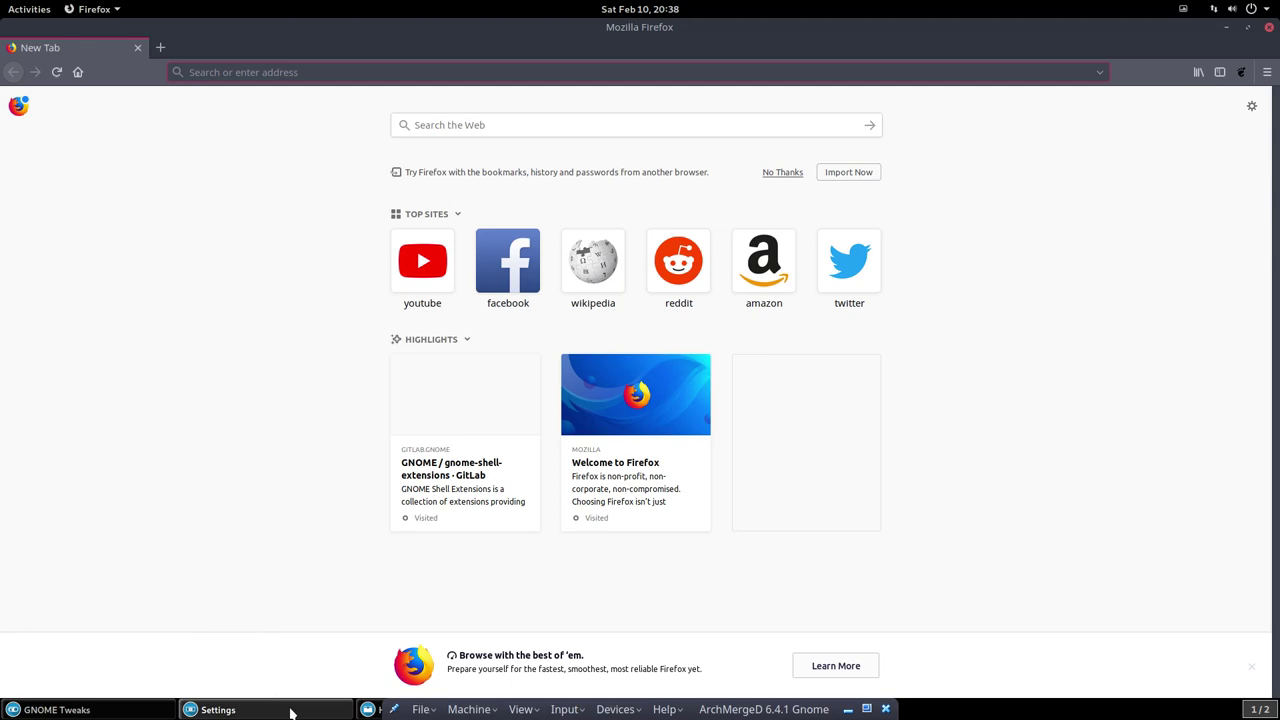
{"action": "left_click", "coordinate": [240, 710]}
{"action": "left_click", "coordinate": [60, 710]}
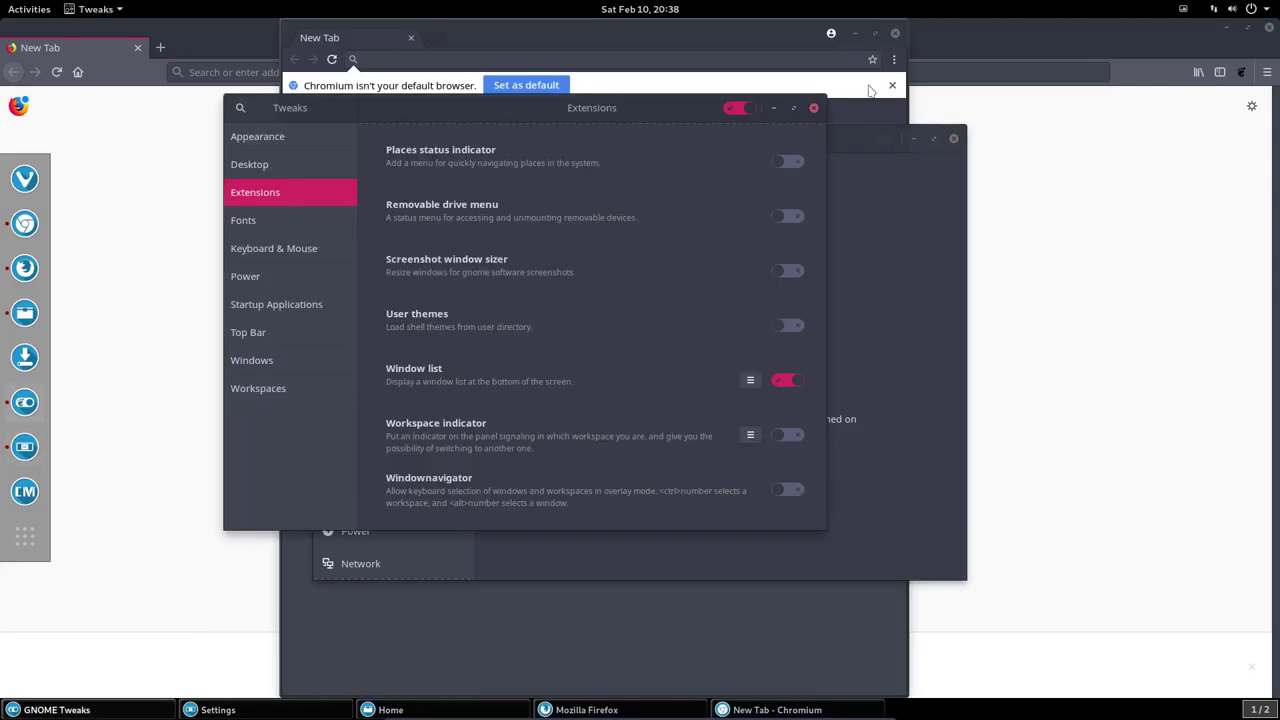
{"action": "left_click", "coordinate": [853, 36]}
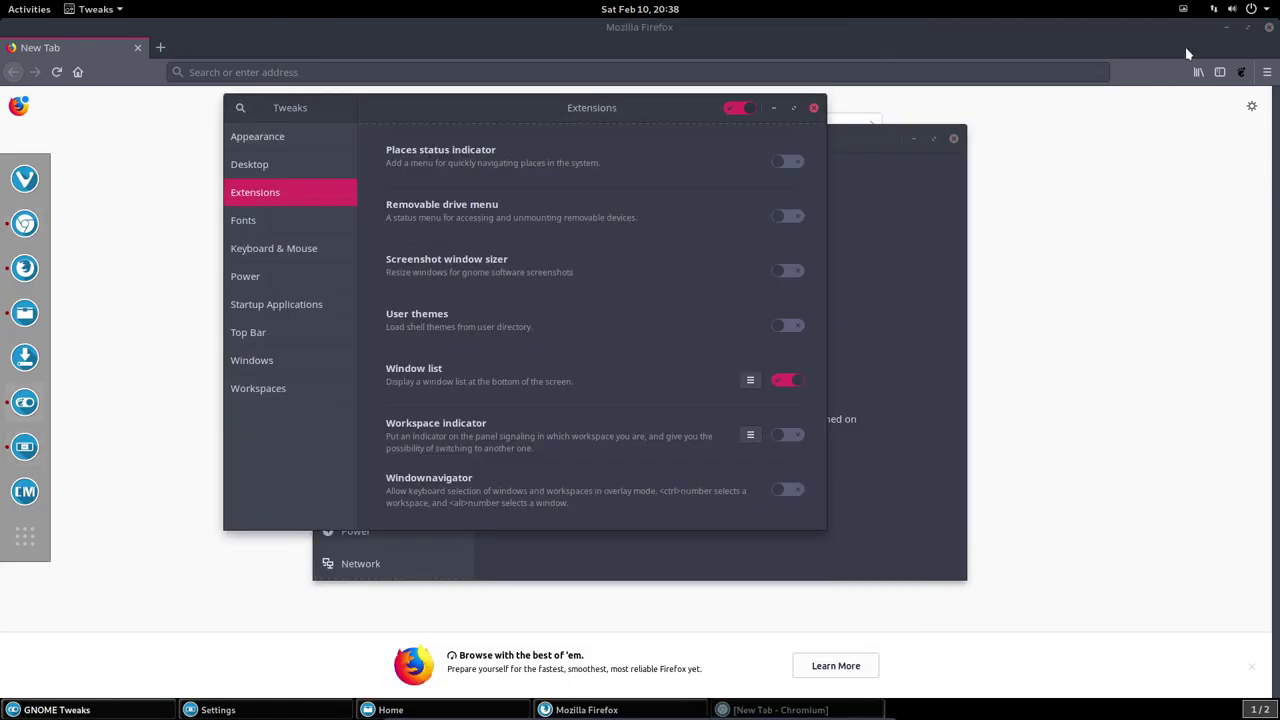
{"action": "left_click", "coordinate": [1230, 28]}
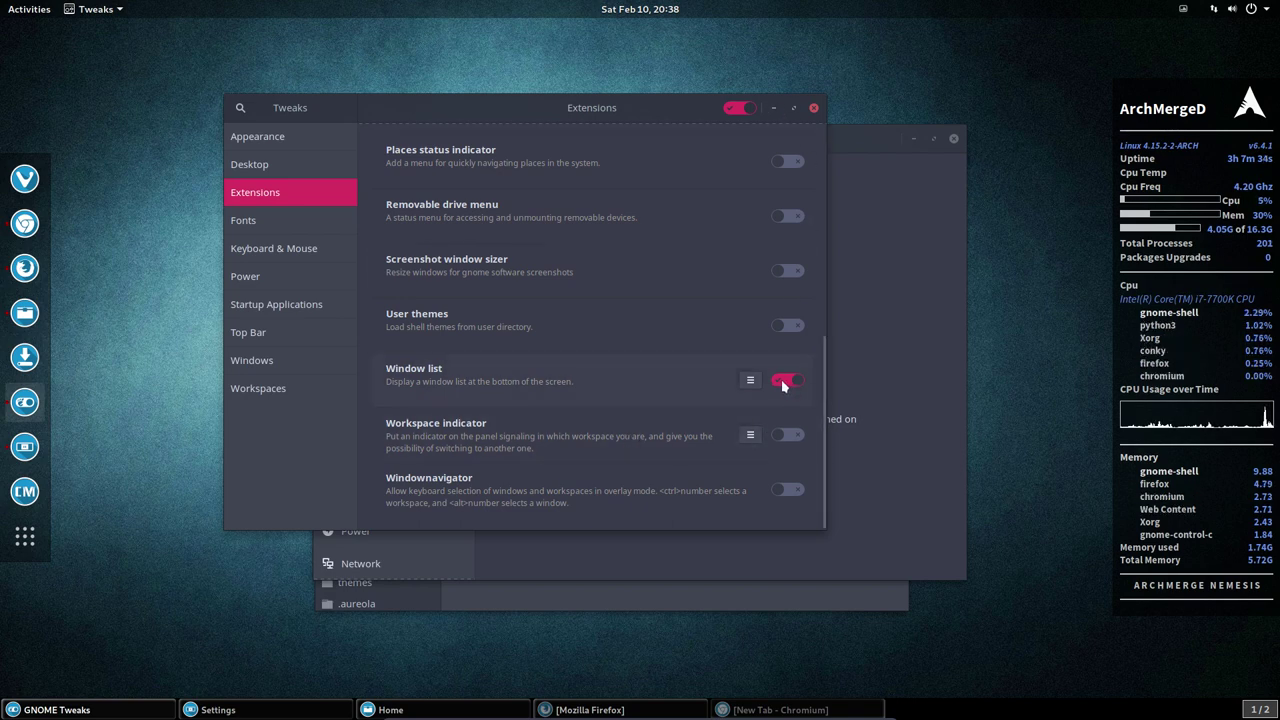
Step: Set Window list to 'Group windows when space is limited' and close its settings
{"action": "left_click", "coordinate": [750, 381]}
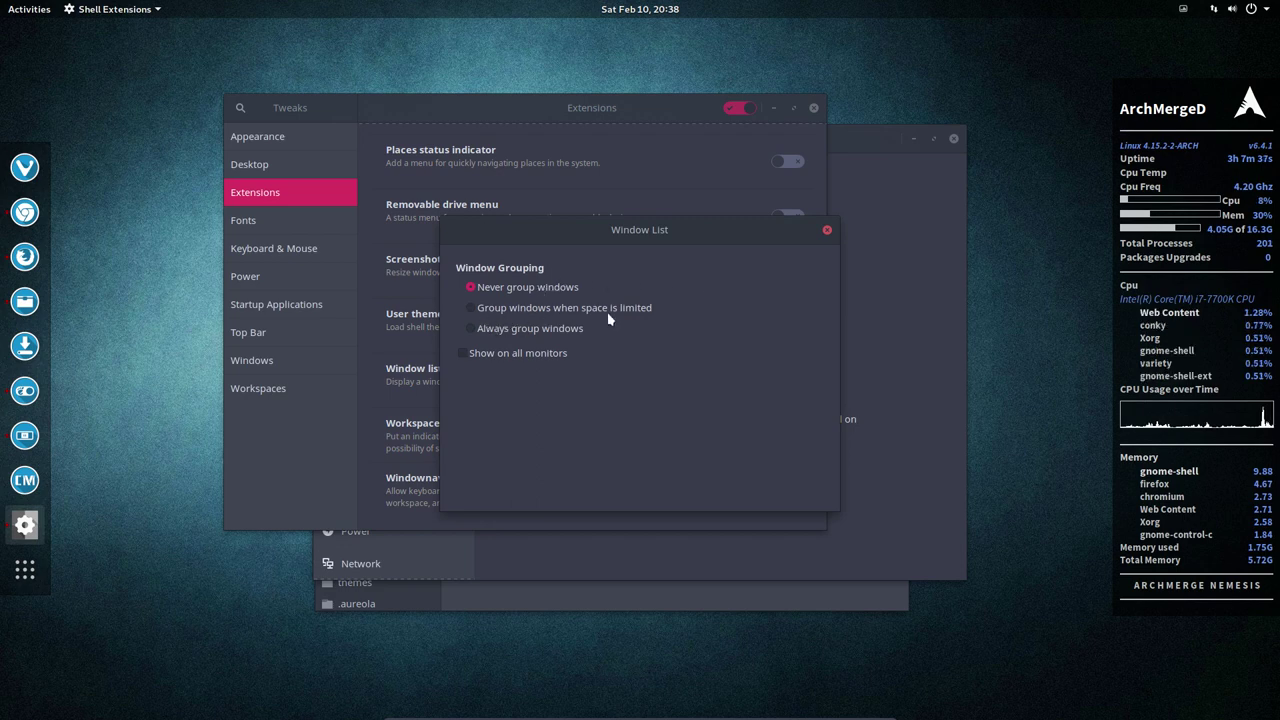
{"action": "left_click", "coordinate": [560, 308]}
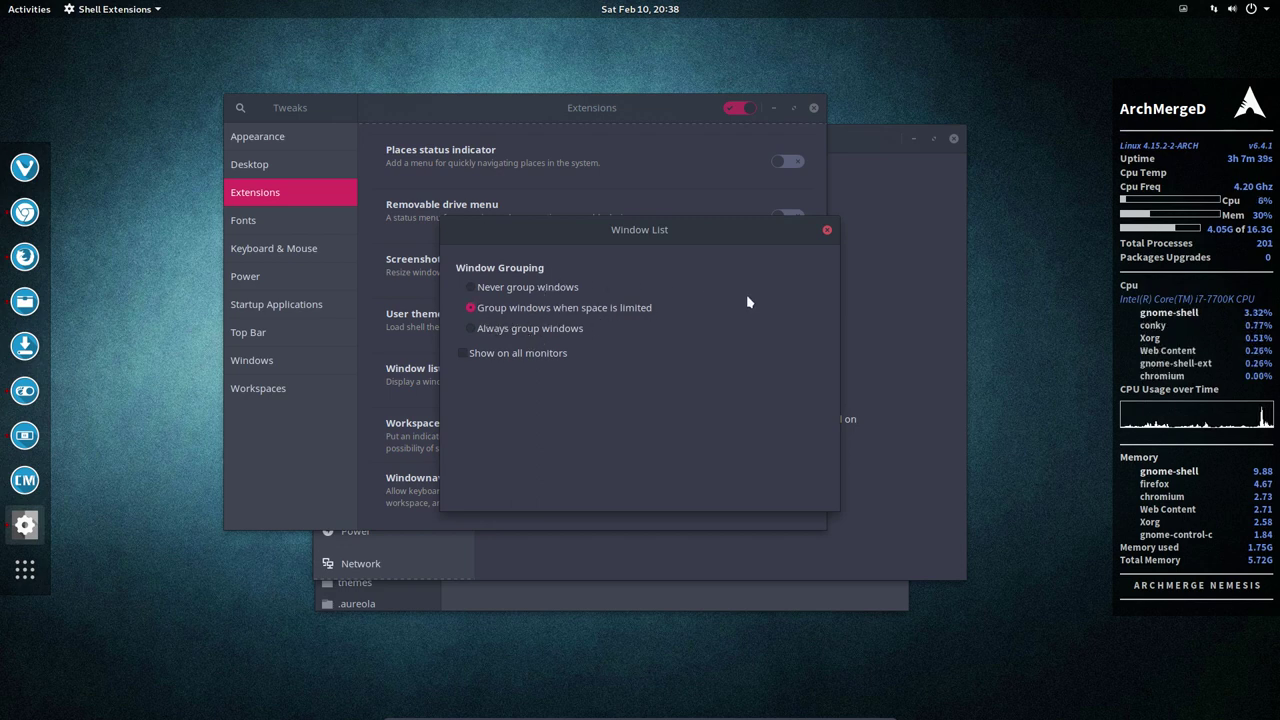
{"action": "left_click", "coordinate": [826, 231]}
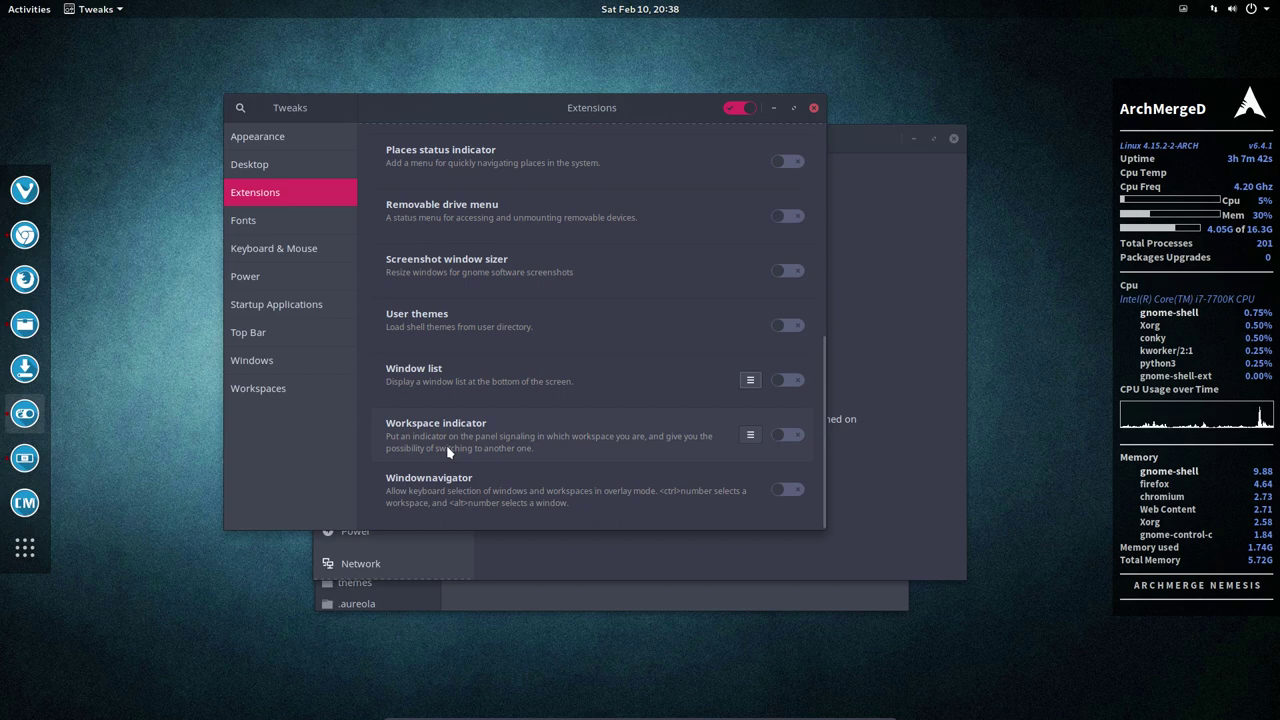
Step: Attempt to enable Workspace indicator, then close the GNOME Software page that appears
{"action": "left_click", "coordinate": [807, 437]}
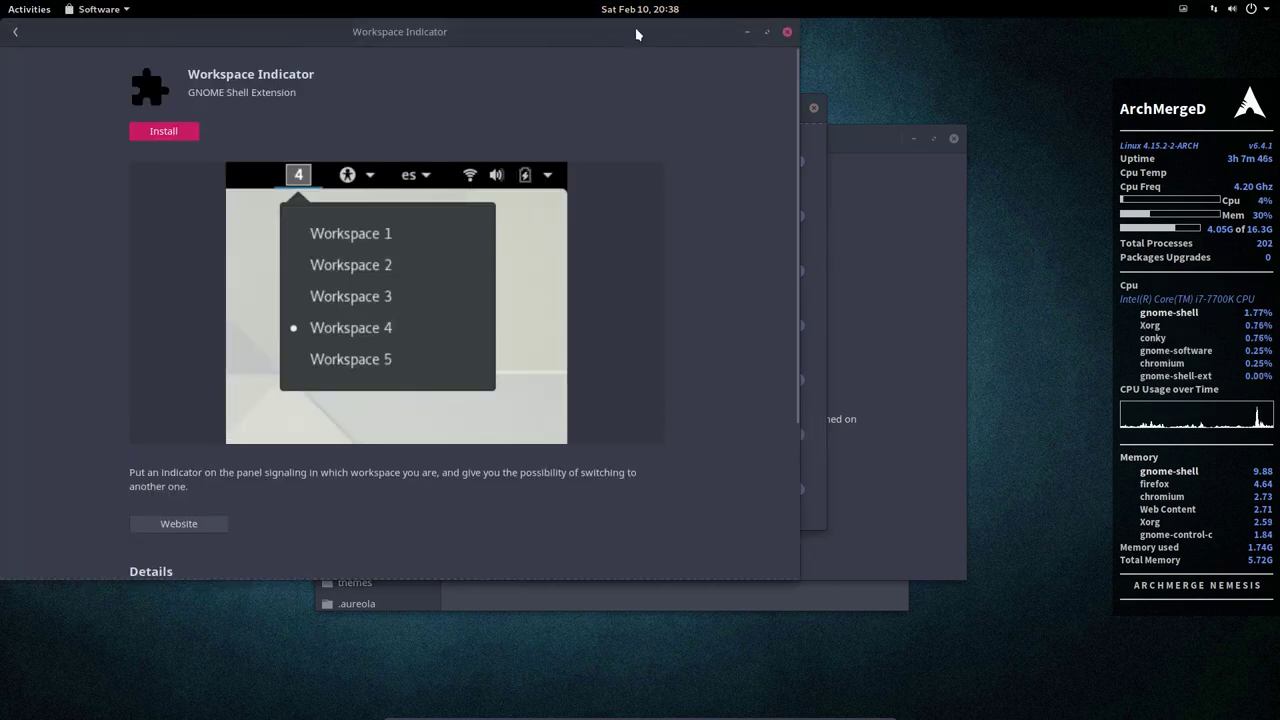
{"action": "left_click", "coordinate": [788, 32]}
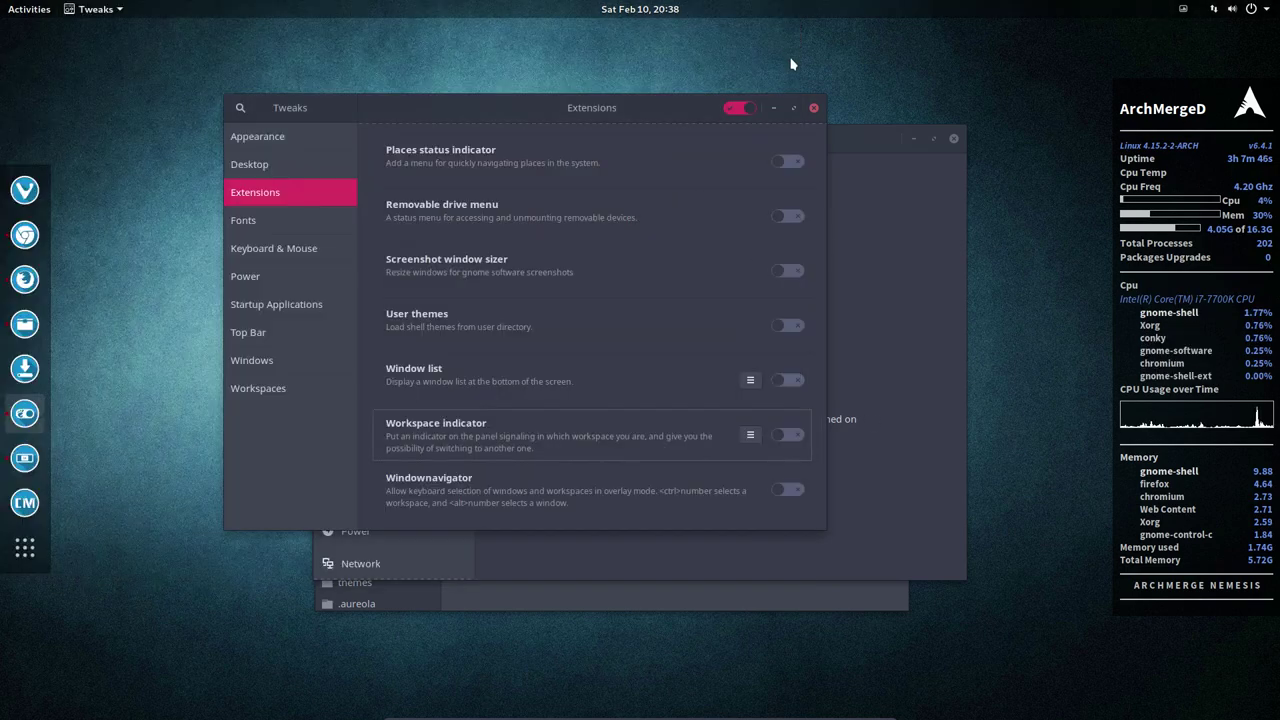
{"action": "left_click", "coordinate": [796, 447]}
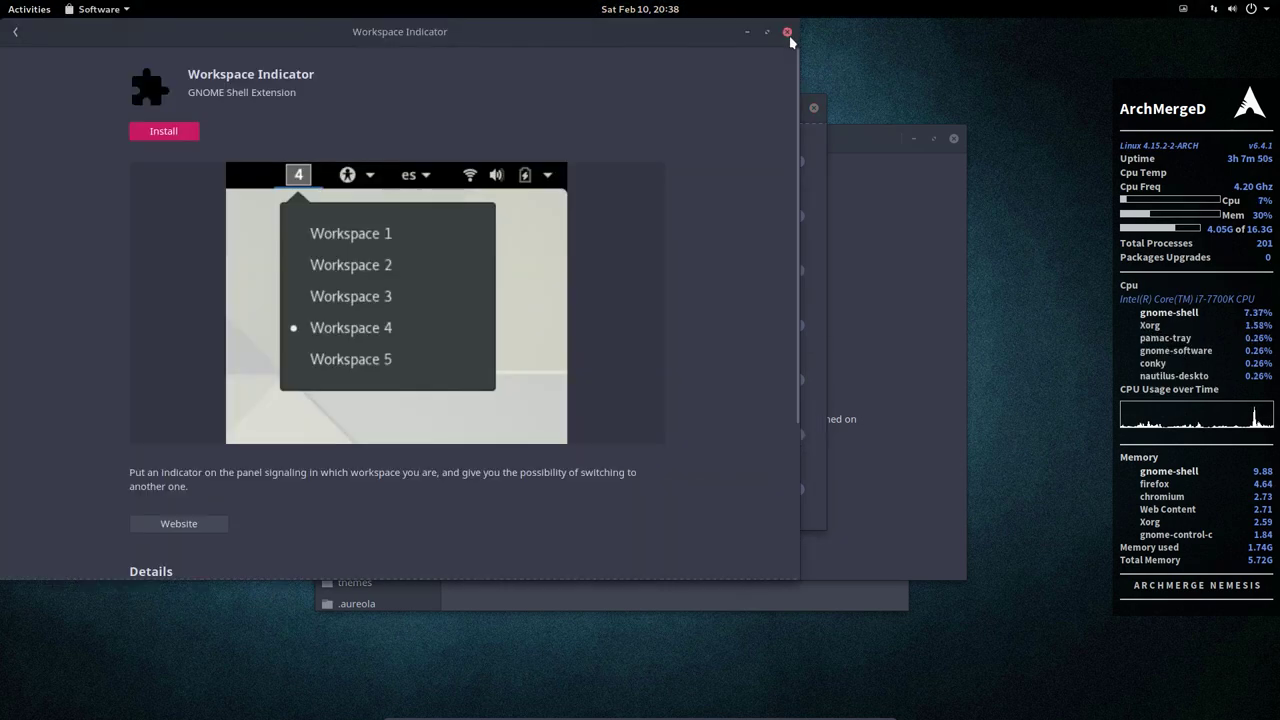
{"action": "left_click", "coordinate": [787, 32]}
Step: Switch Workspace indicator on, check its top-bar menu, and open its workspace-name settings
{"action": "left_click", "coordinate": [788, 435]}
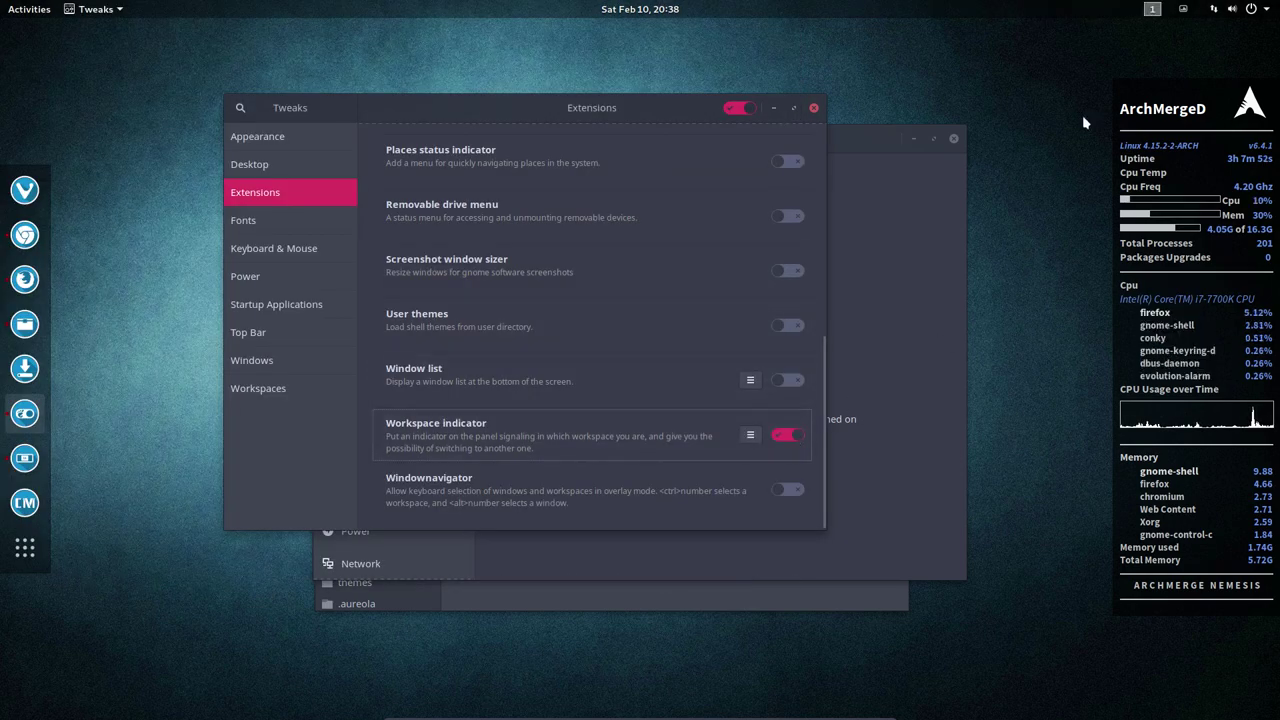
{"action": "left_click", "coordinate": [1153, 12]}
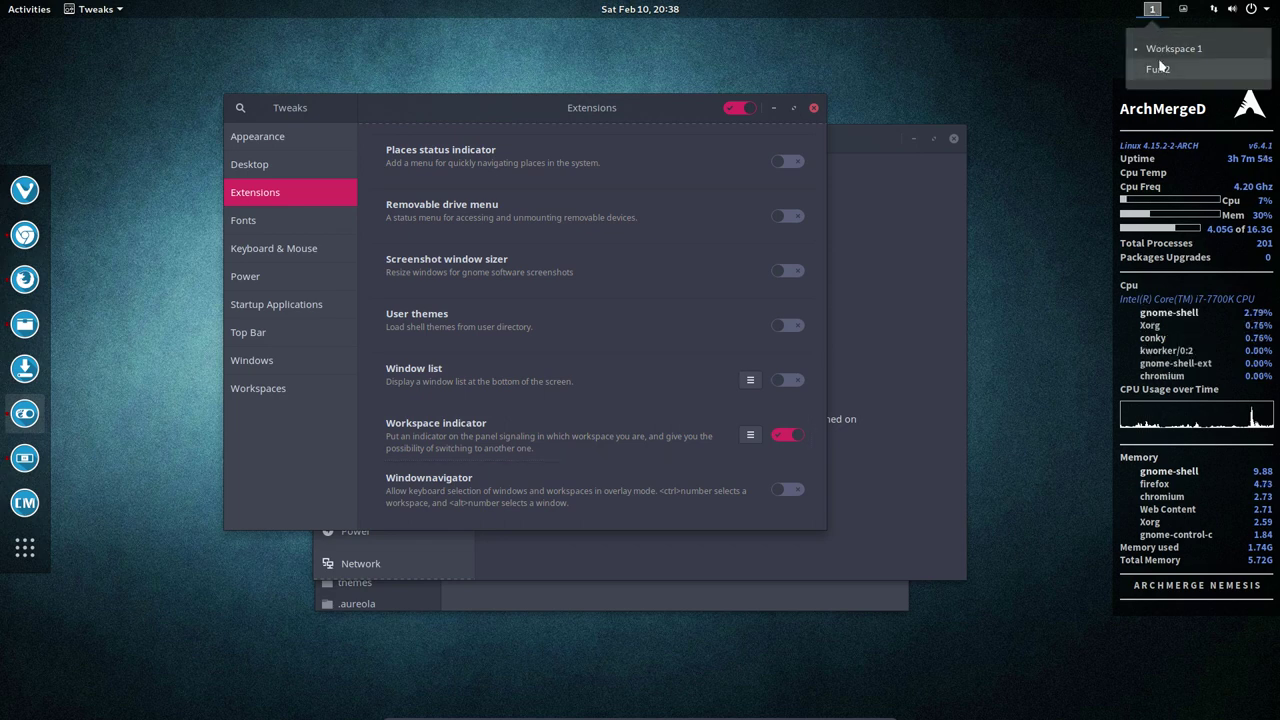
{"action": "left_click", "coordinate": [748, 434]}
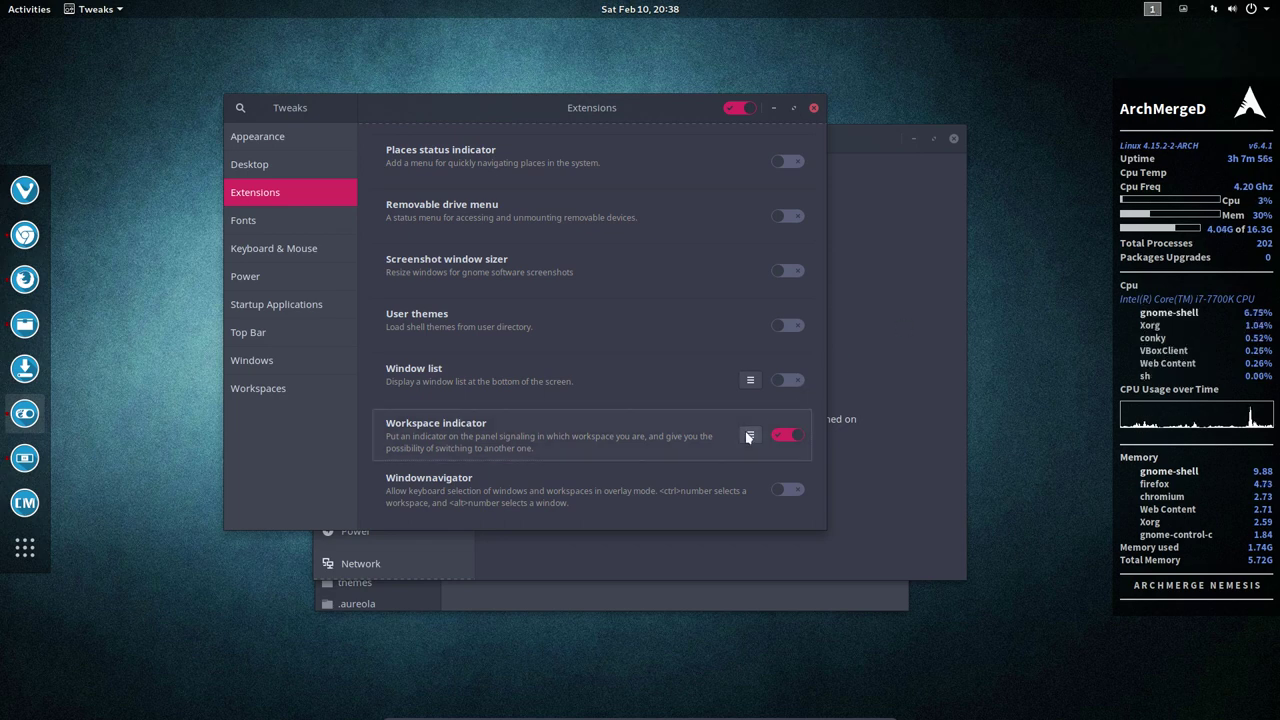
{"action": "left_click", "coordinate": [749, 435]}
Step: Select and edit the 'Fun 2' workspace name, then remove it
{"action": "left_click", "coordinate": [489, 300]}
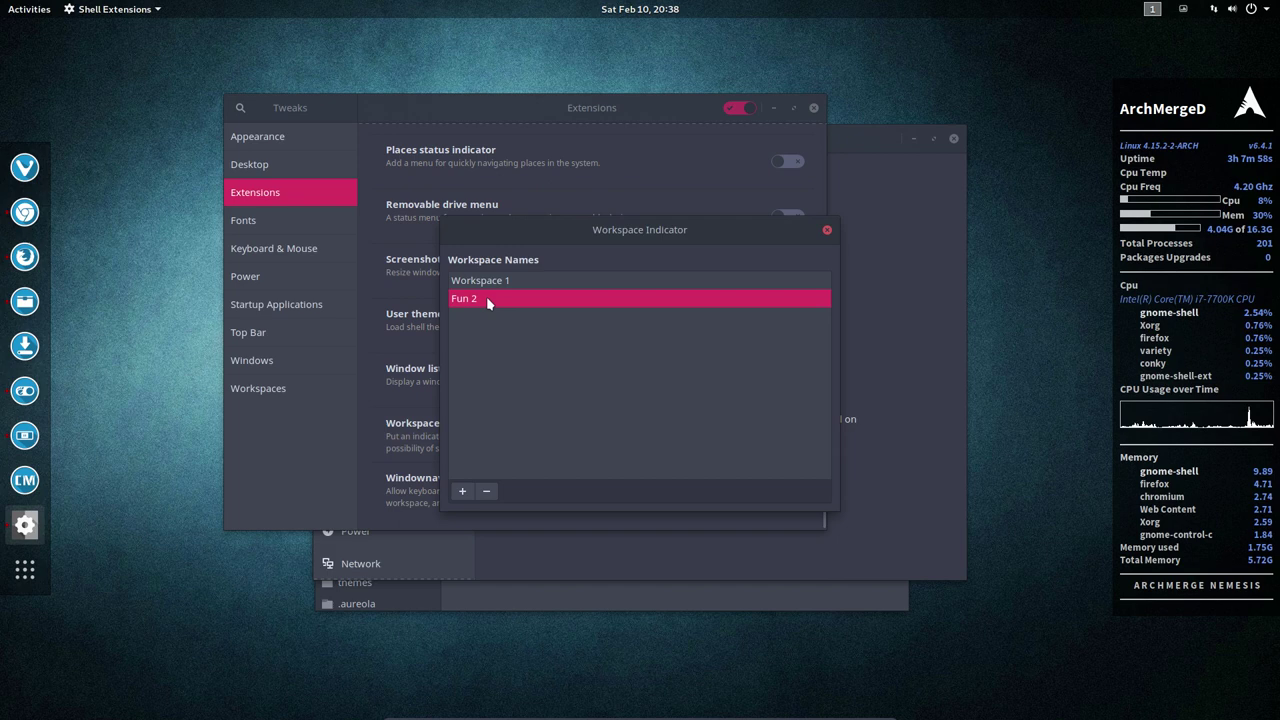
{"action": "left_click", "coordinate": [474, 303]}
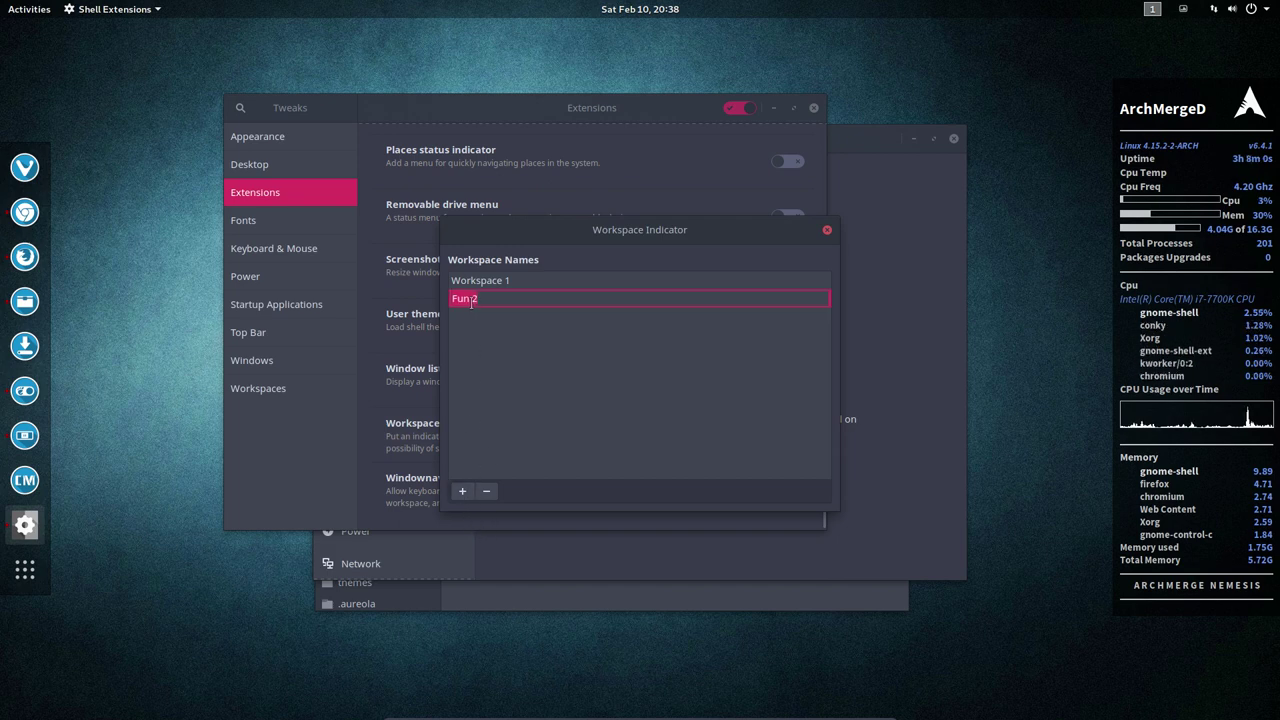
{"action": "left_click_drag", "start_coordinate": [474, 303], "coordinate": [447, 305]}
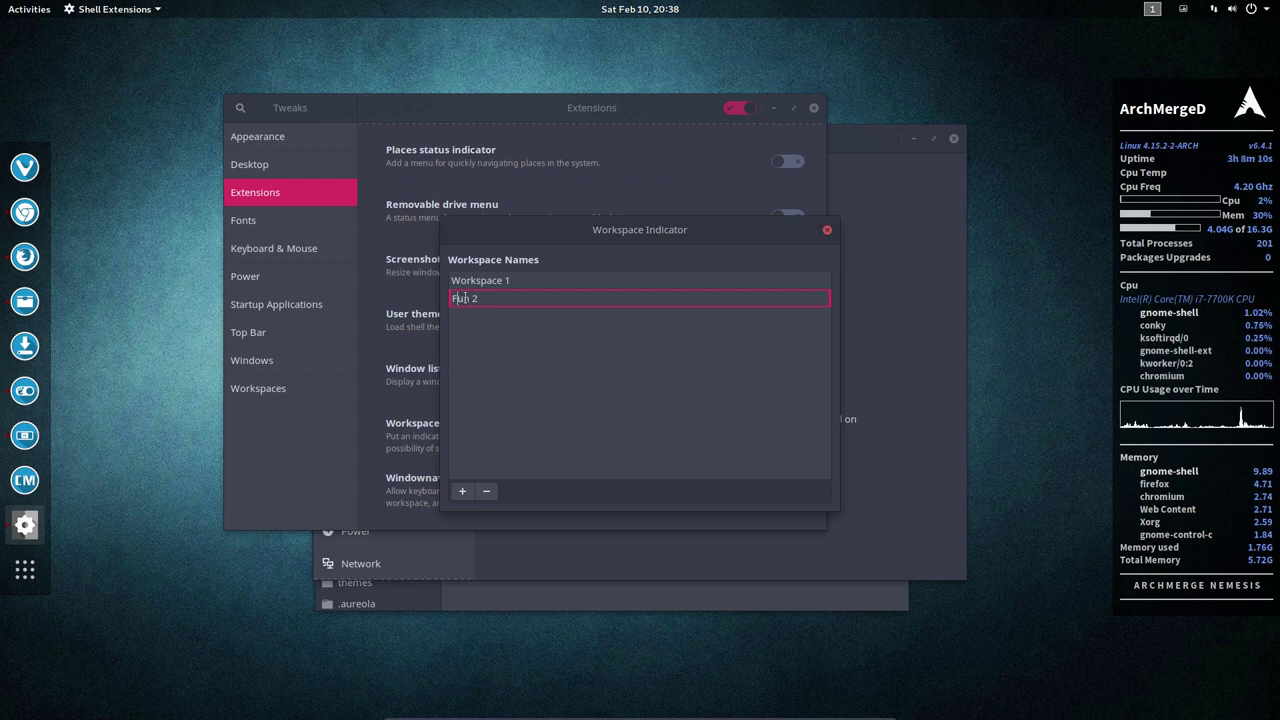
{"action": "left_click", "coordinate": [489, 455]}
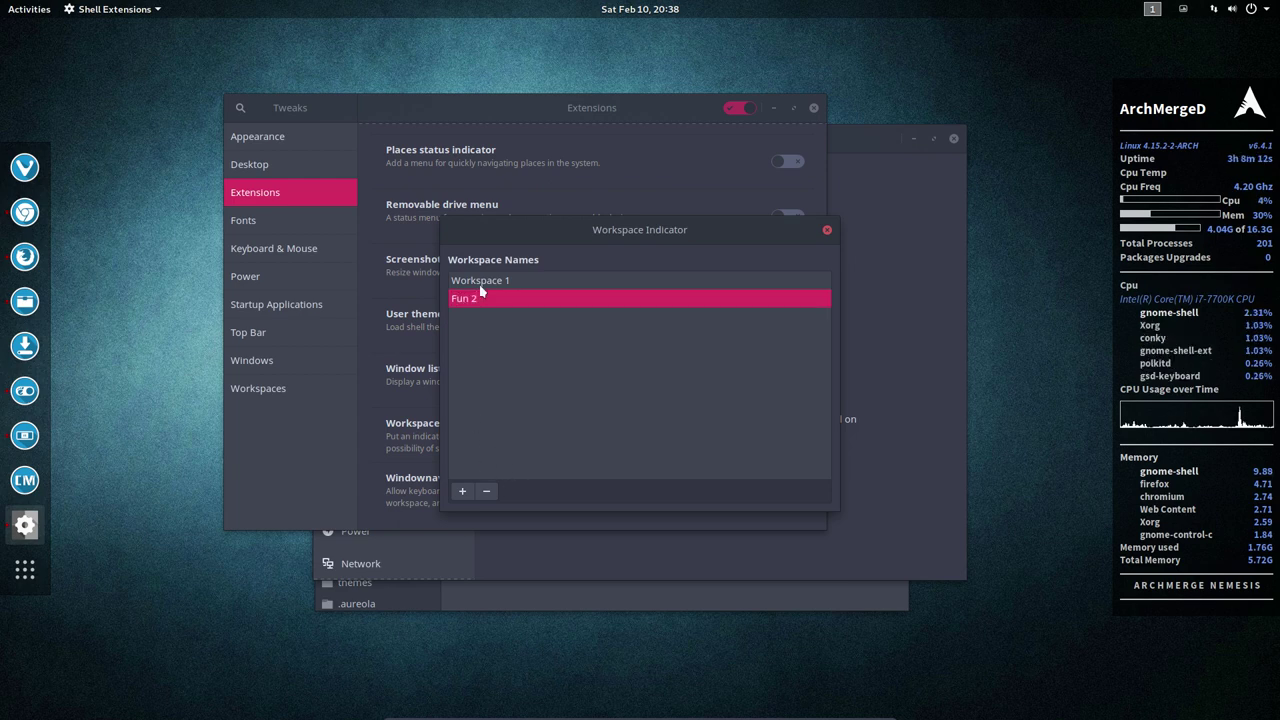
{"action": "left_click", "coordinate": [486, 491]}
Step: Add a 'Workspace 2' name entry and close the Workspace Indicator settings
{"action": "left_click", "coordinate": [463, 491]}
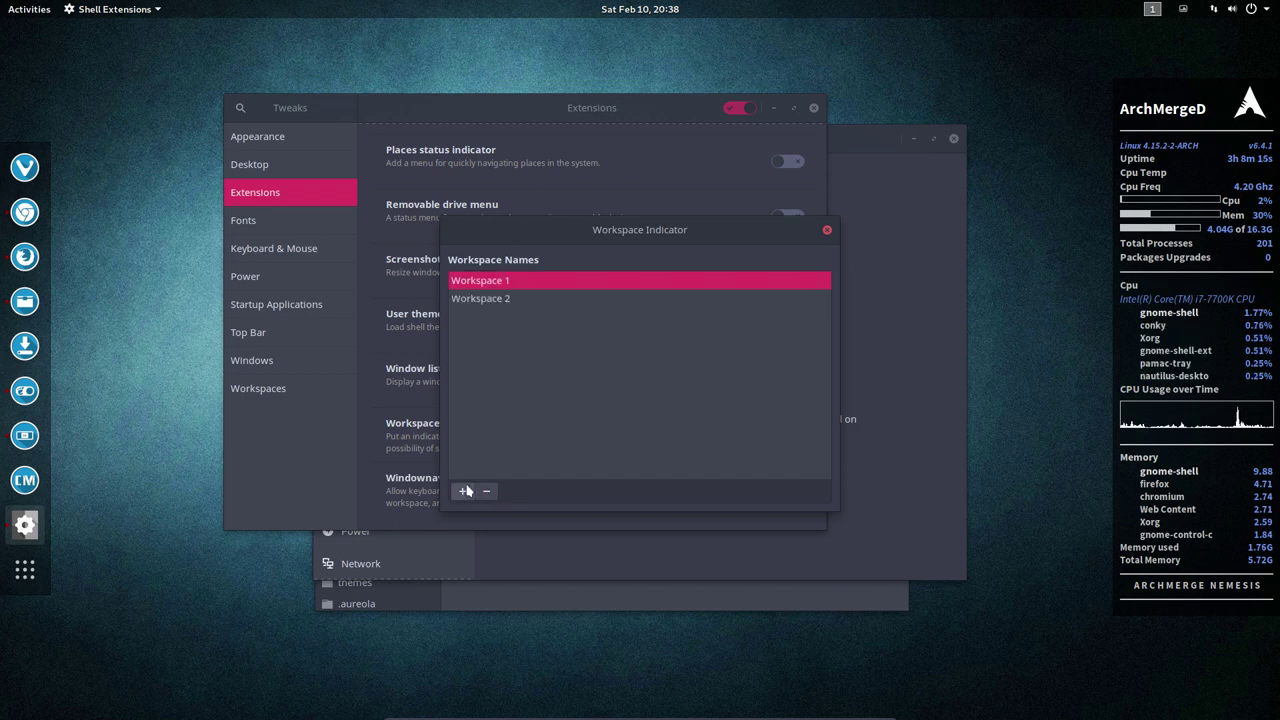
{"action": "double_click", "coordinate": [498, 299]}
{"action": "left_click", "coordinate": [505, 300]}
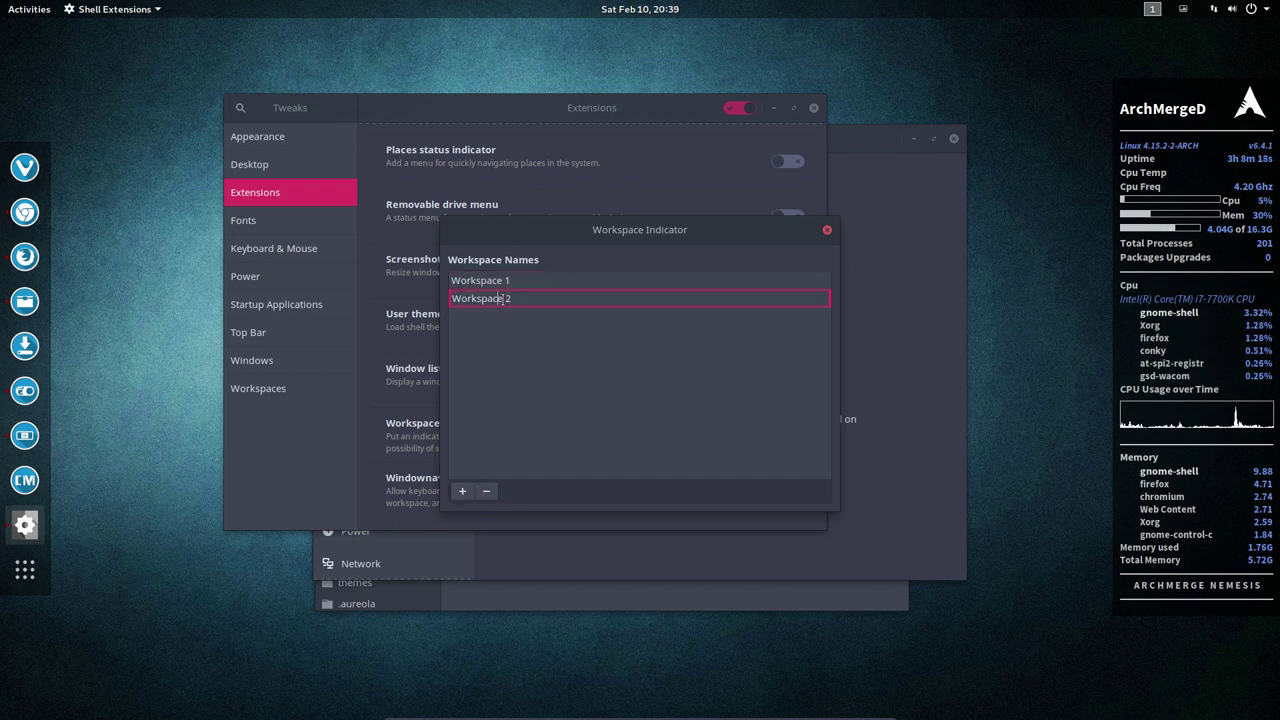
{"action": "left_click_drag", "start_coordinate": [503, 300], "coordinate": [440, 297]}
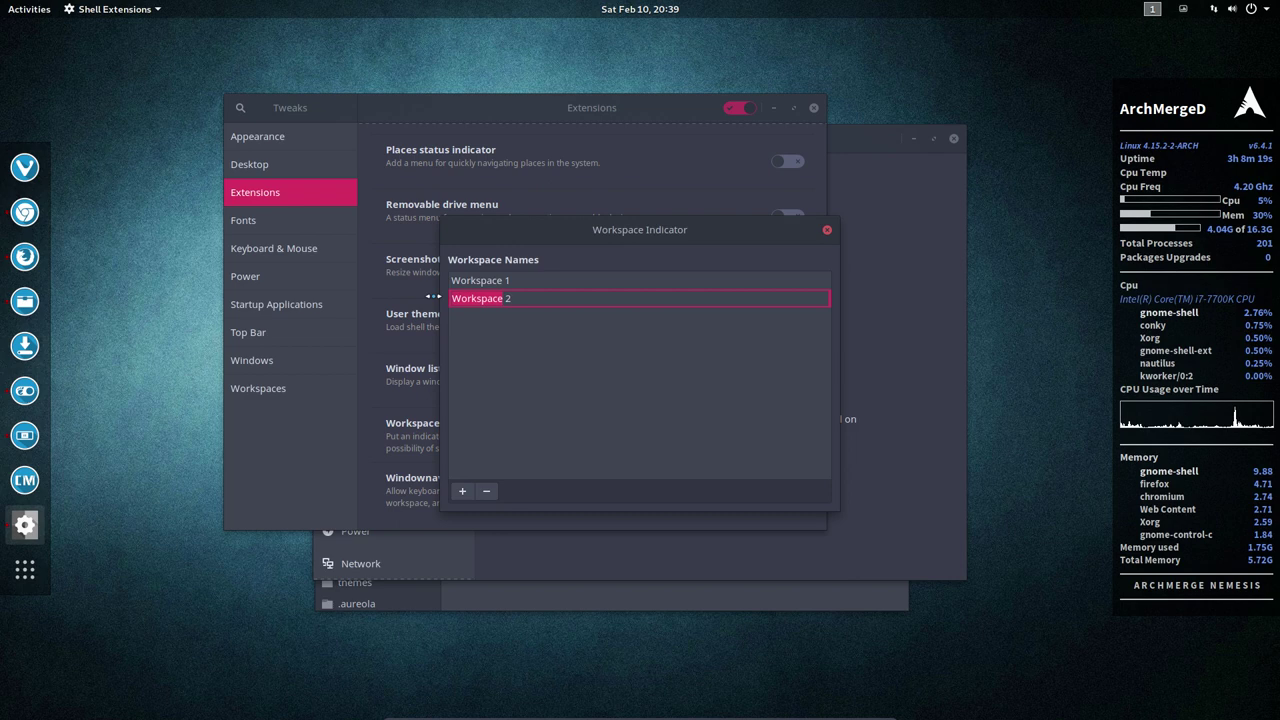
{"action": "key", "text": "Return"}
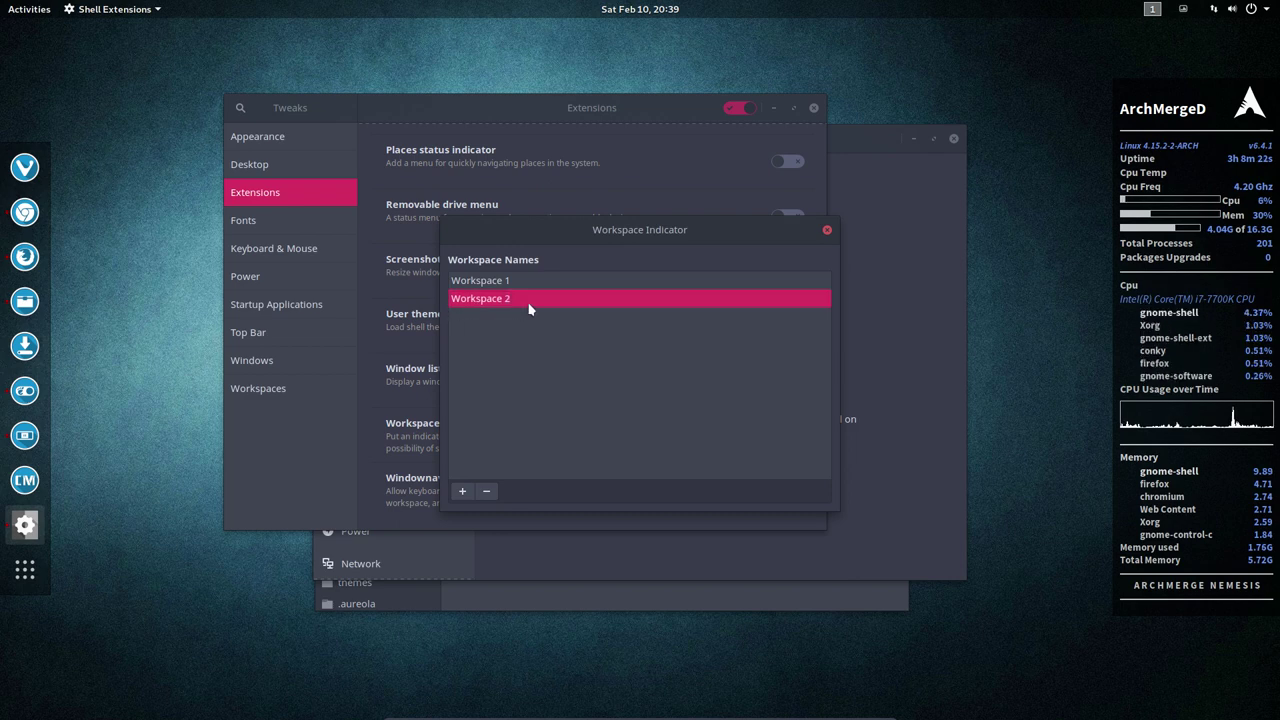
{"action": "left_click", "coordinate": [503, 282]}
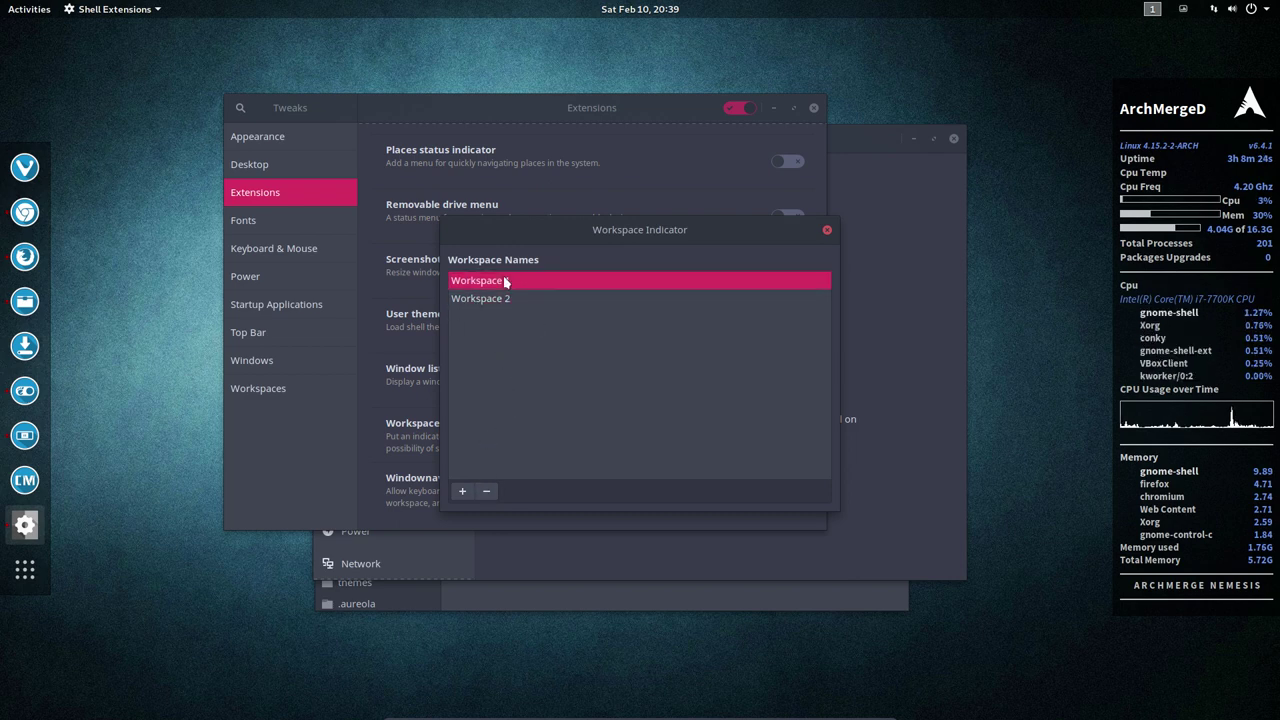
{"action": "left_click", "coordinate": [505, 298]}
{"action": "left_click", "coordinate": [505, 298]}
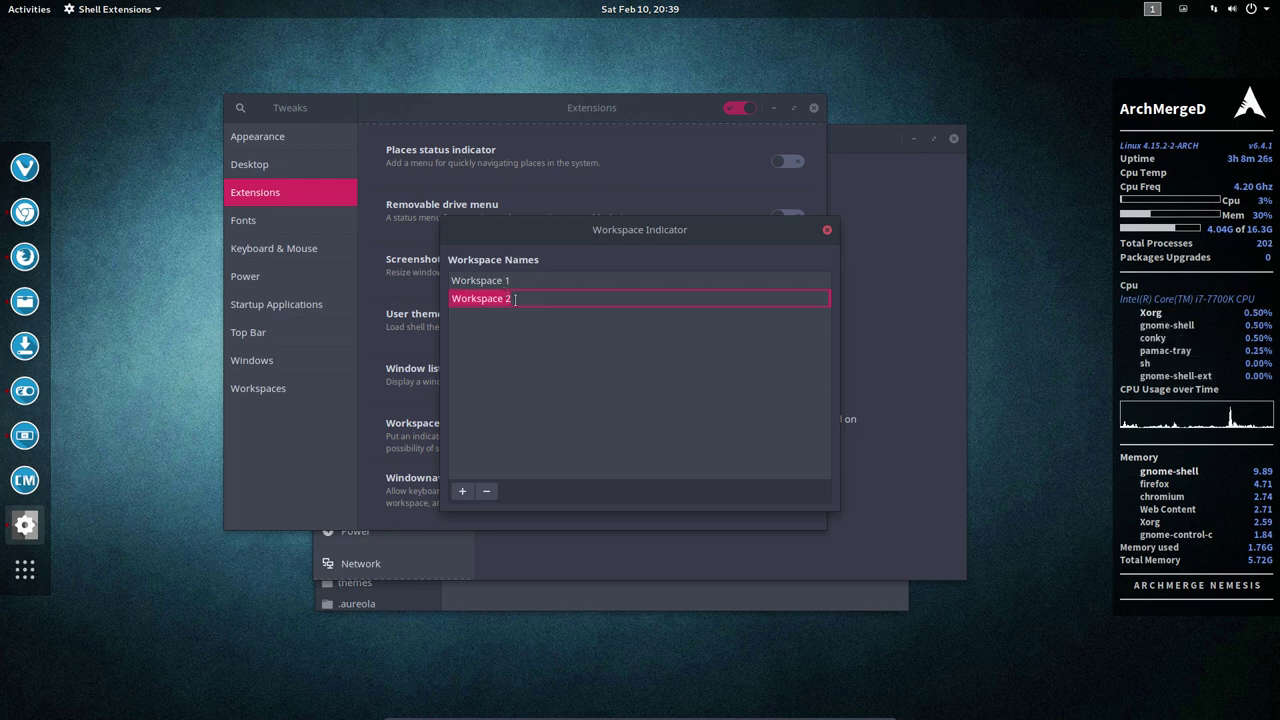
{"action": "left_click", "coordinate": [547, 300]}
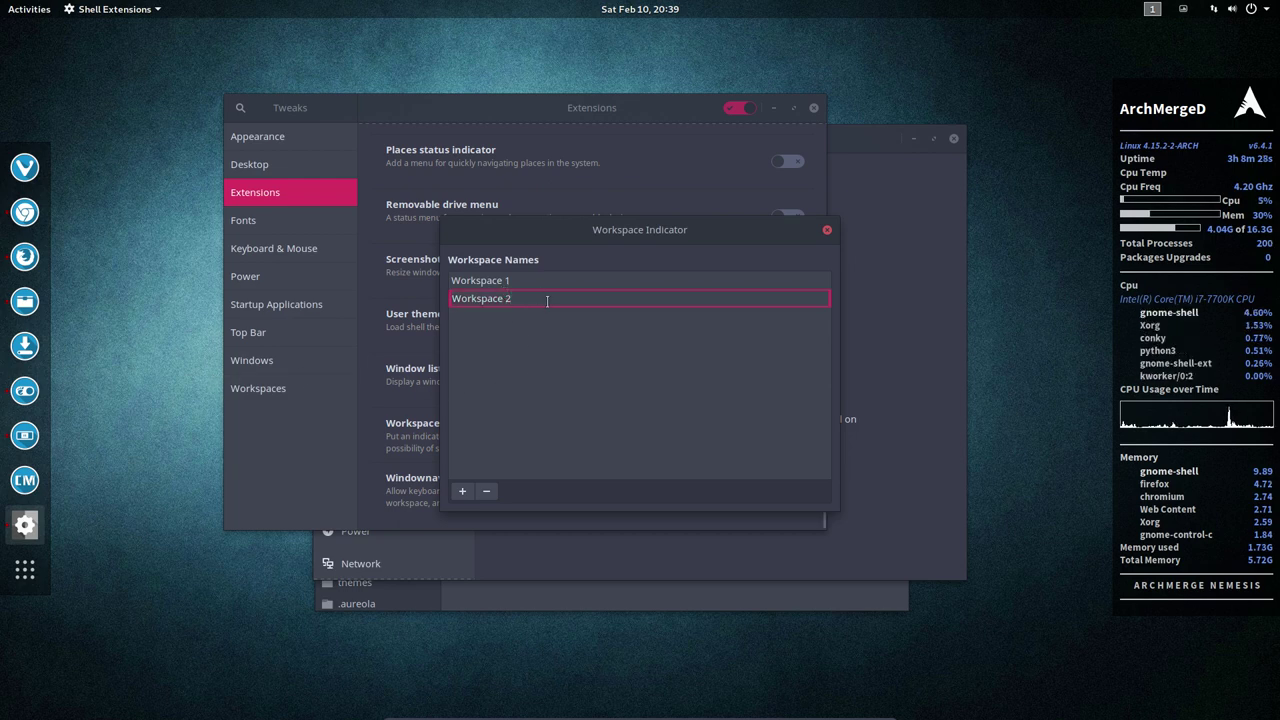
{"action": "left_click", "coordinate": [827, 230]}
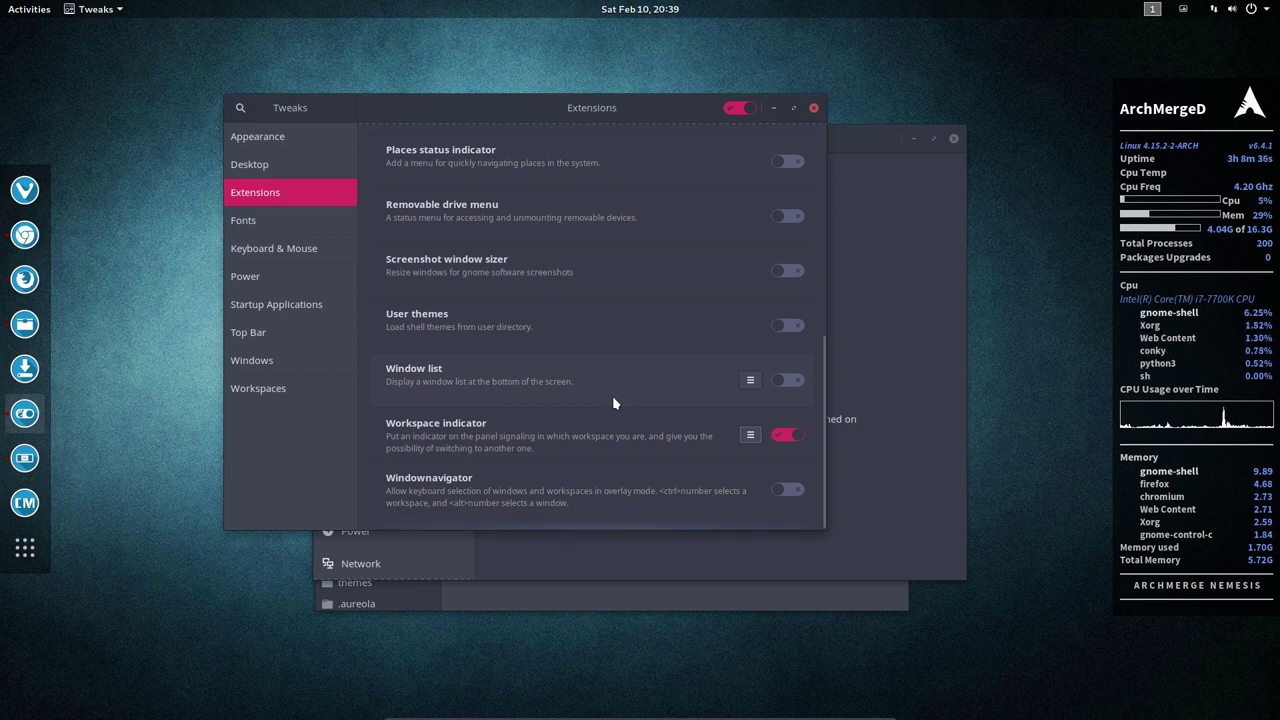
Step: Switch Workspace indicator off and scroll to the list top to confirm Dash to dock is enabled
{"action": "left_click", "coordinate": [786, 434]}
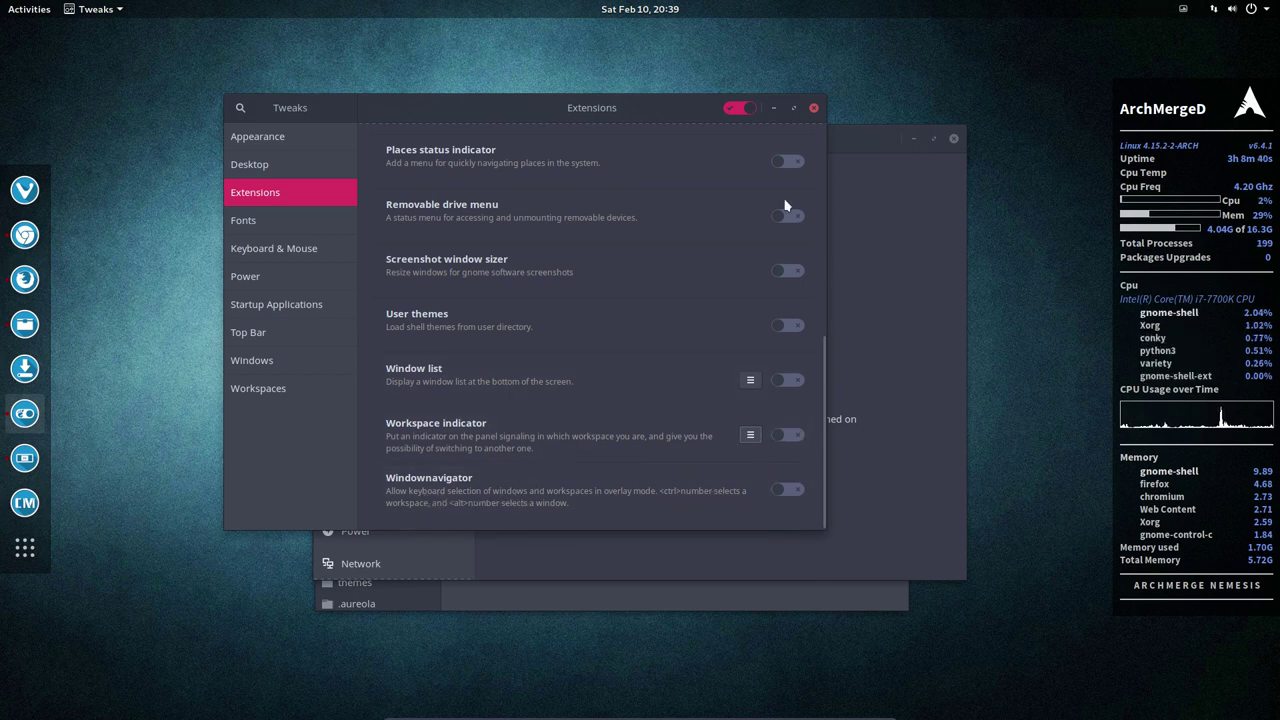
{"action": "scroll", "coordinate": [651, 275], "scroll_direction": "up", "scroll_amount": 8}
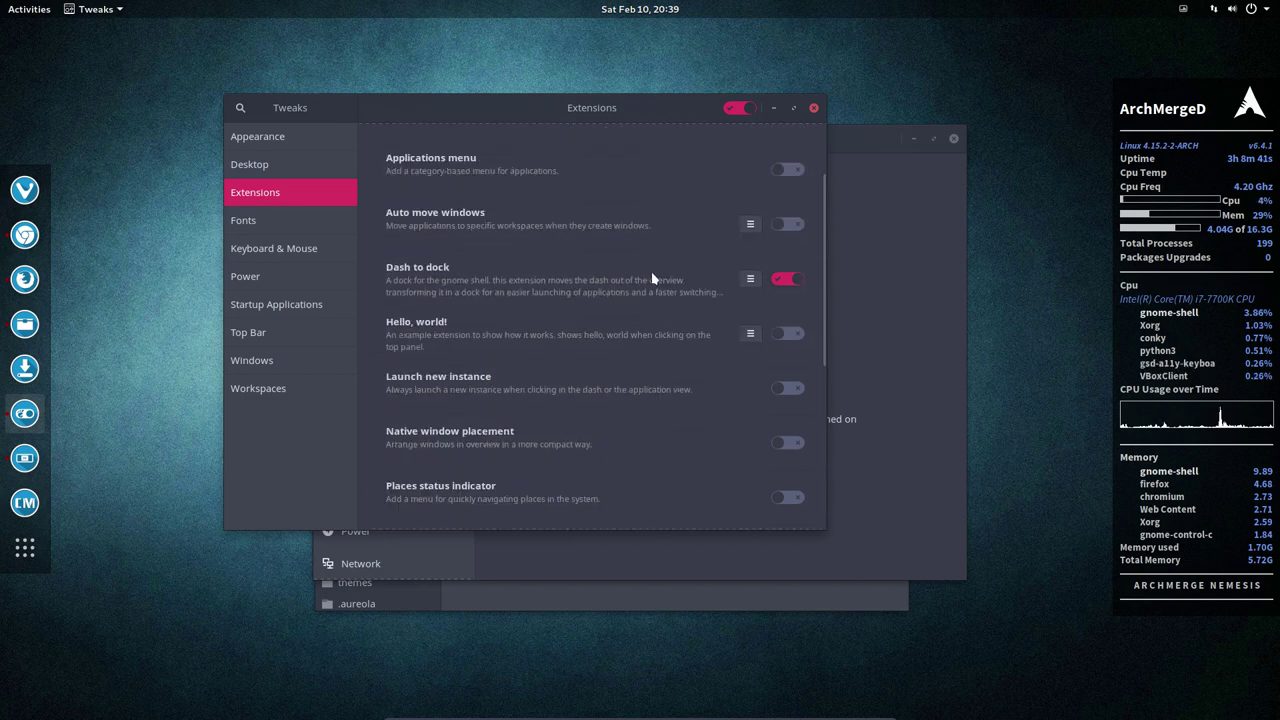